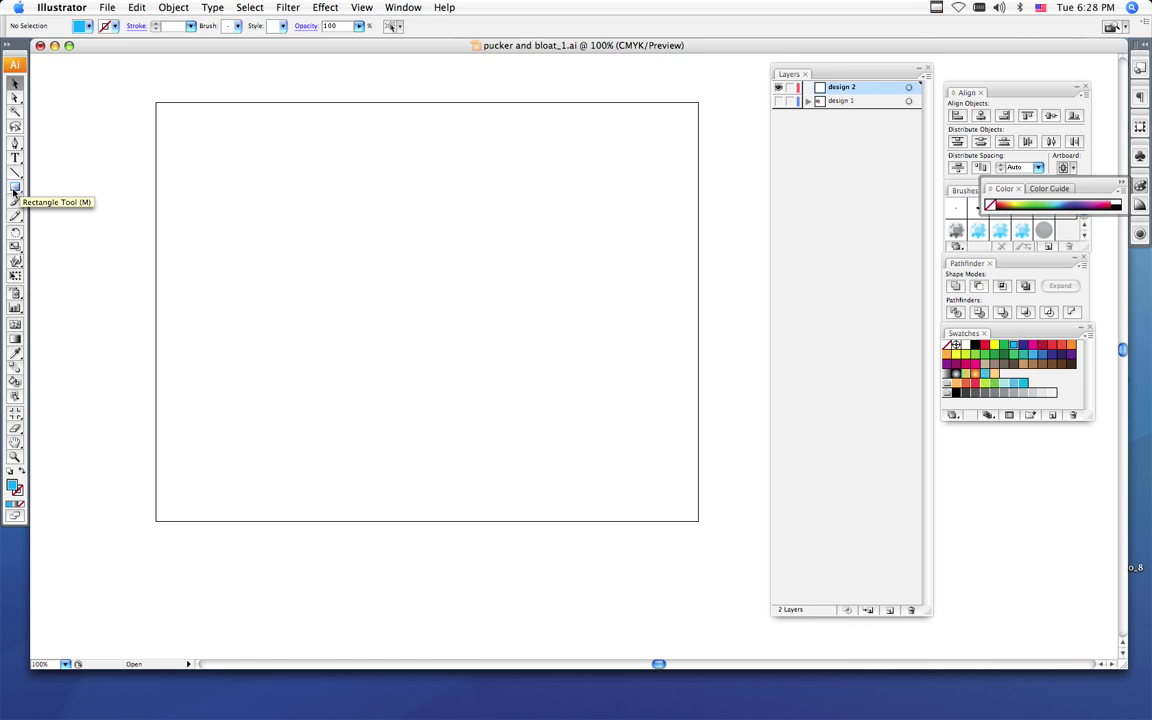
Switch from the Rectangle tool to the Ellipse tool in the toolbox
click(14, 189)
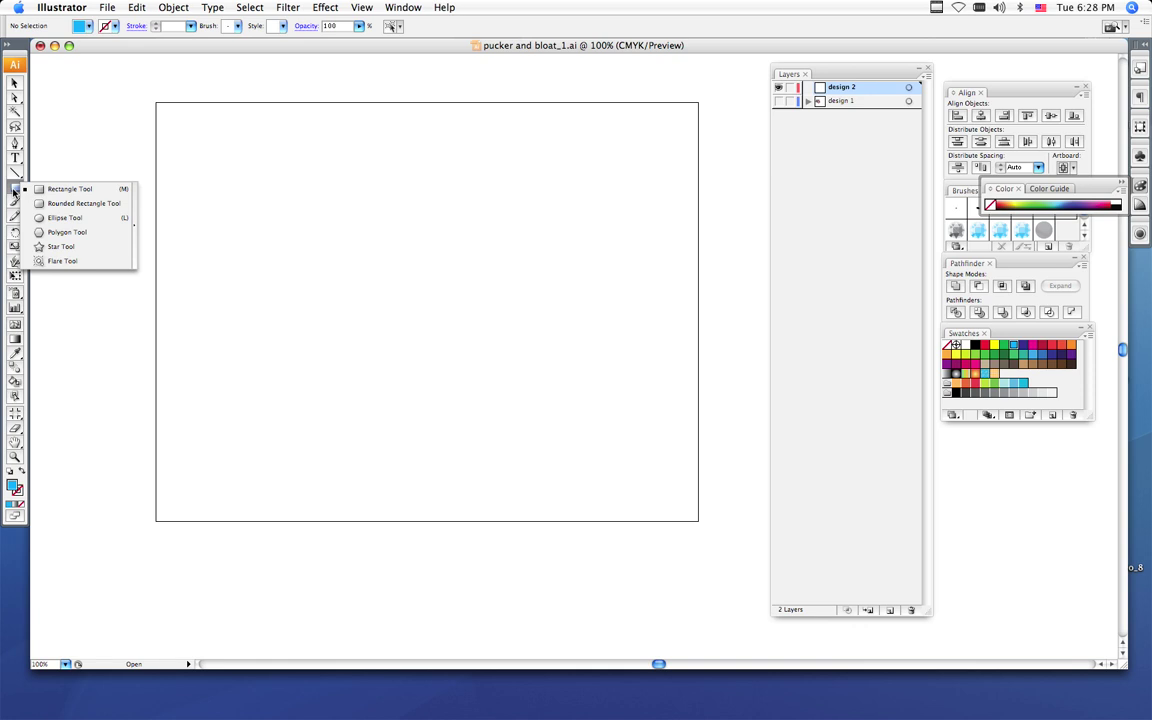
click(90, 221)
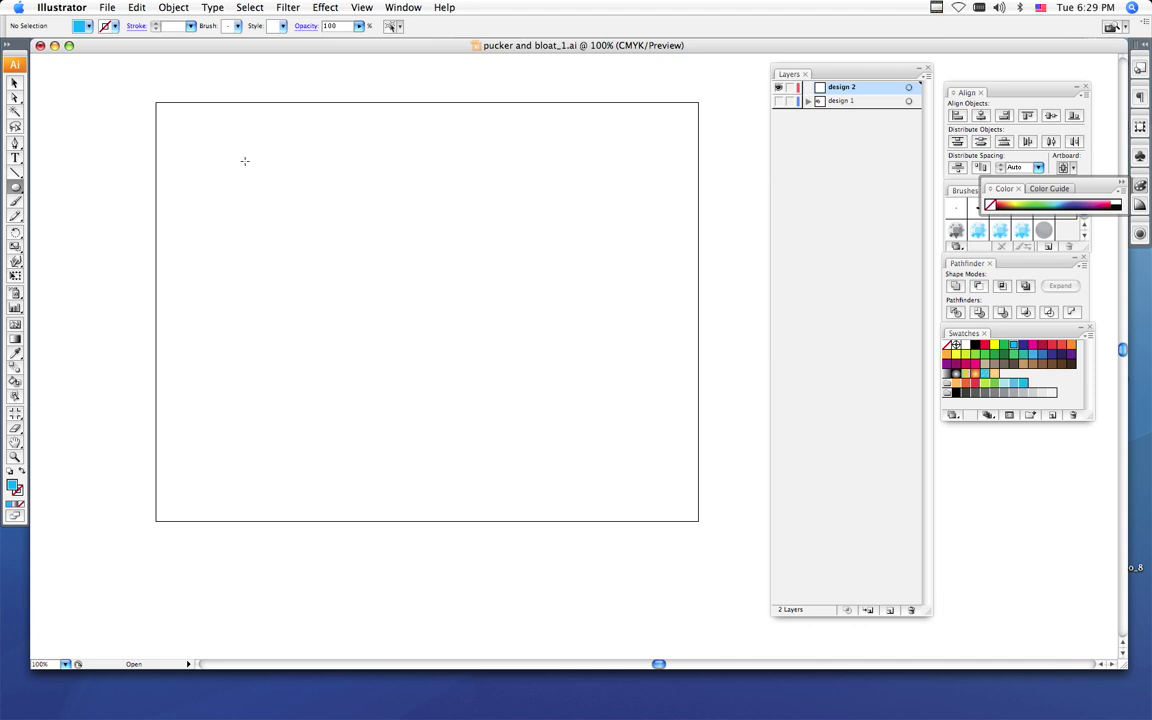
Draw a 4.9167 in cyan circle at upper left and paste a copy in front of it
drag(244, 161, 469, 404)
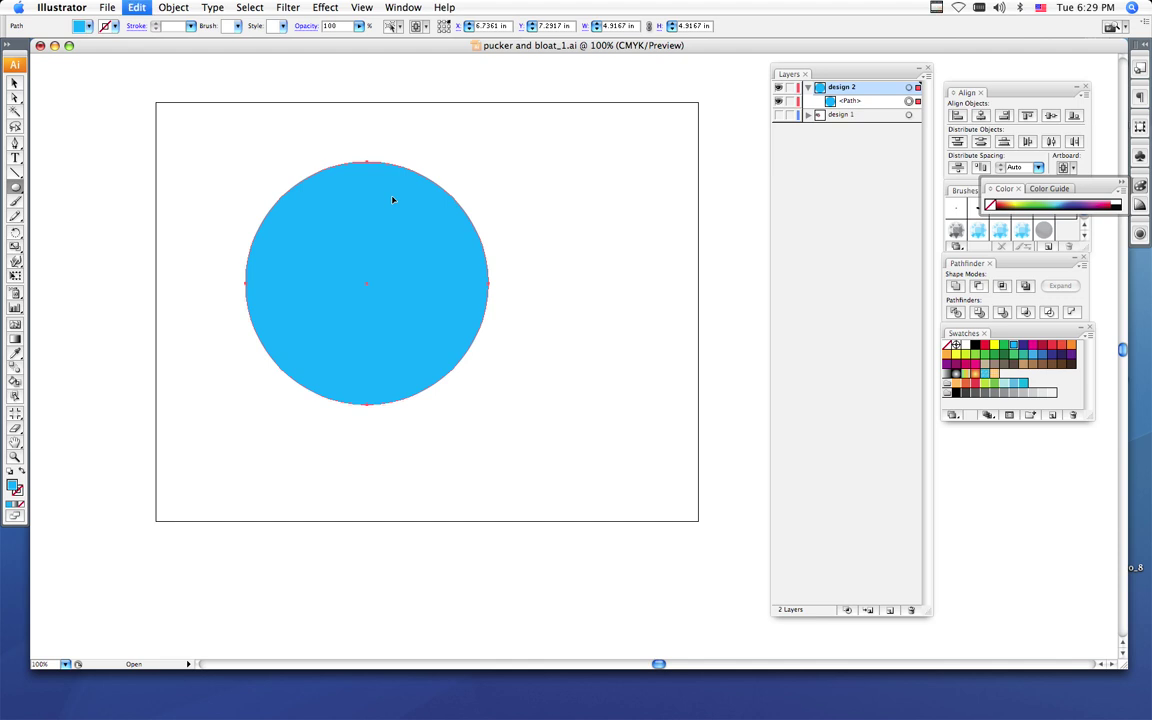
click(127, 8)
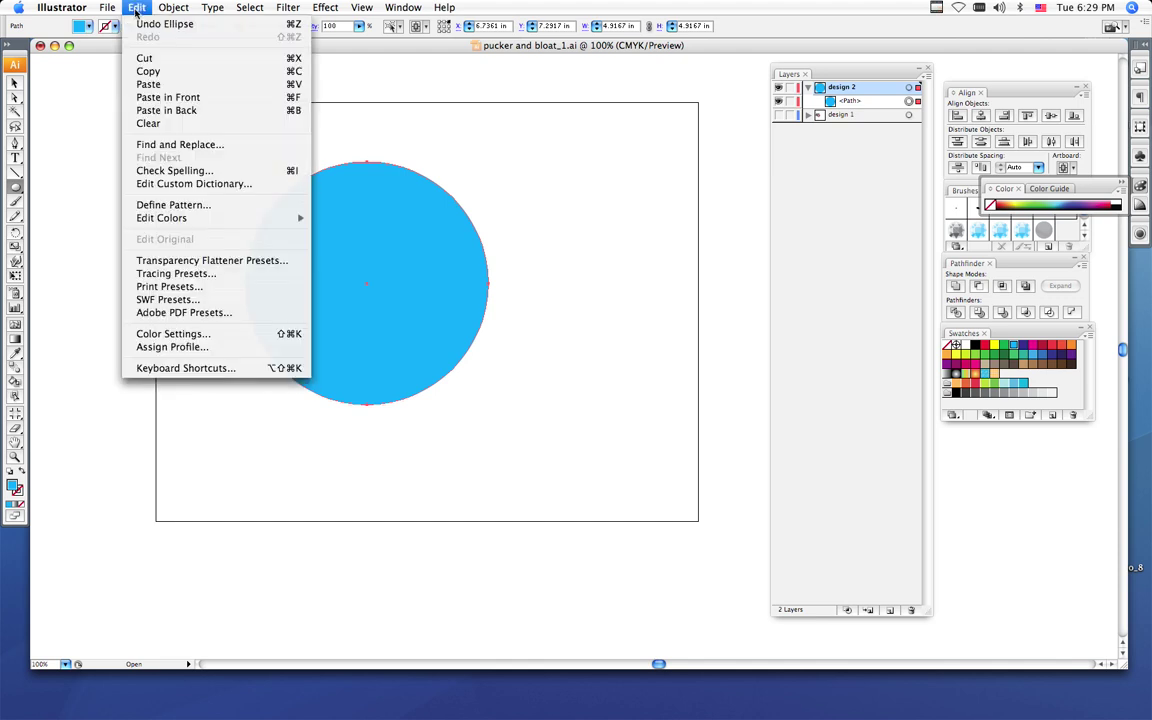
click(166, 73)
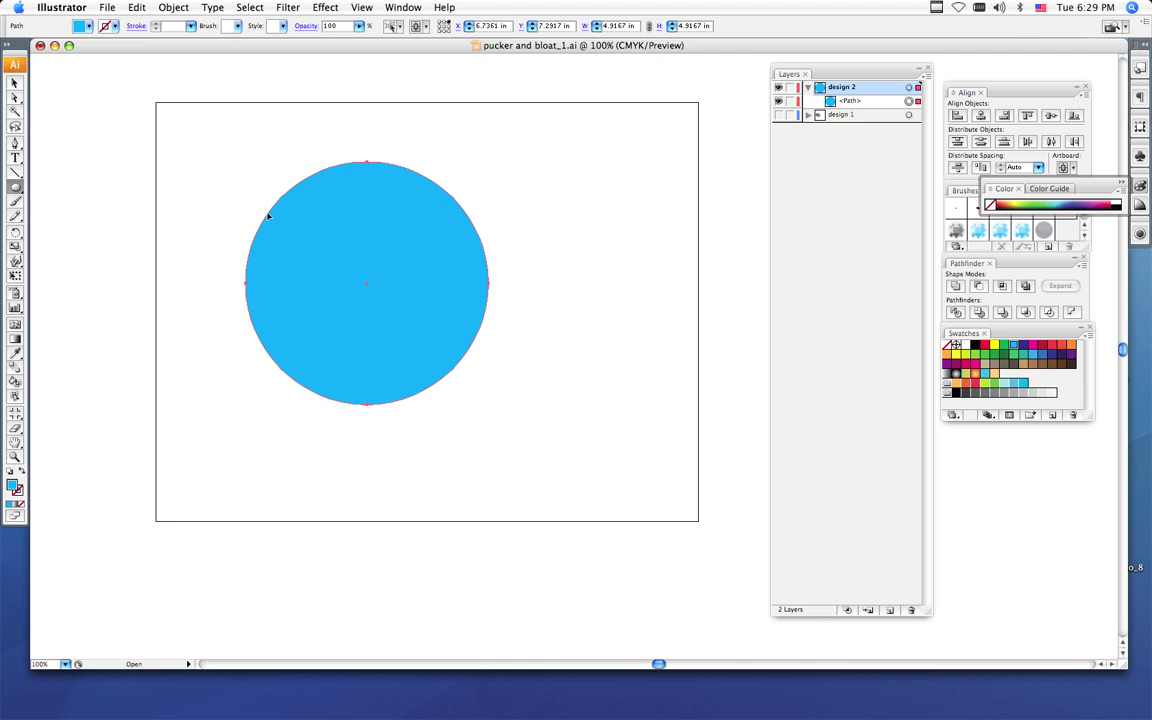
key(super+c)
key(super+f)
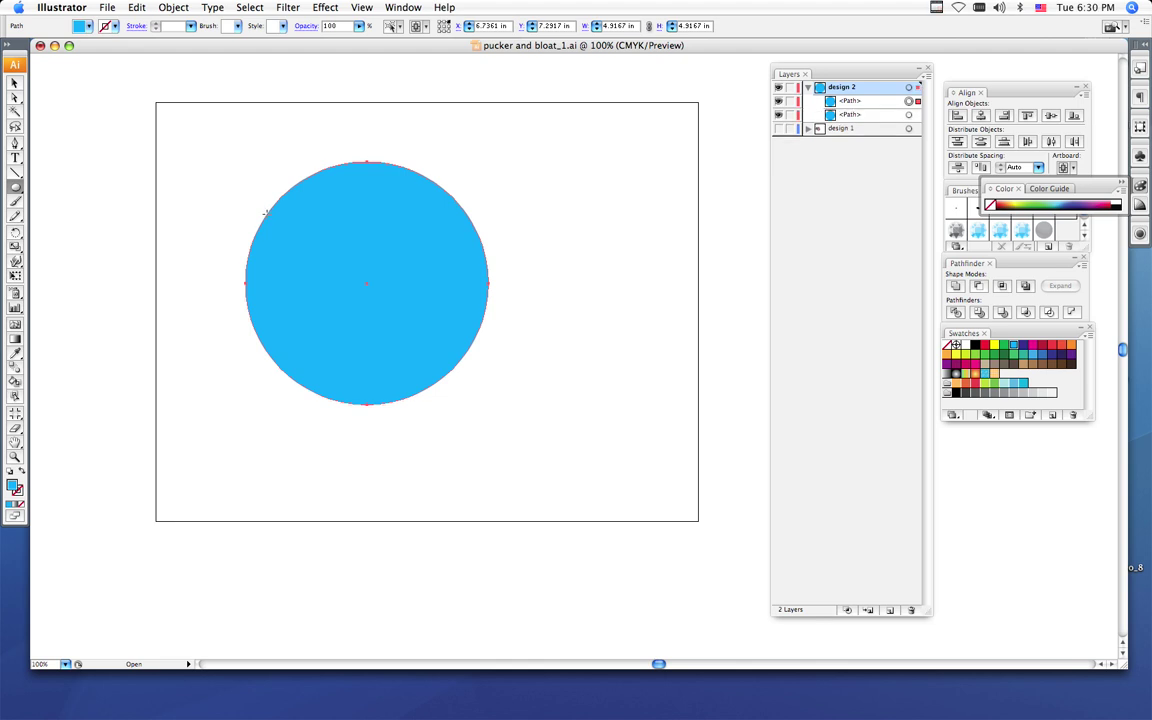
click(137, 8)
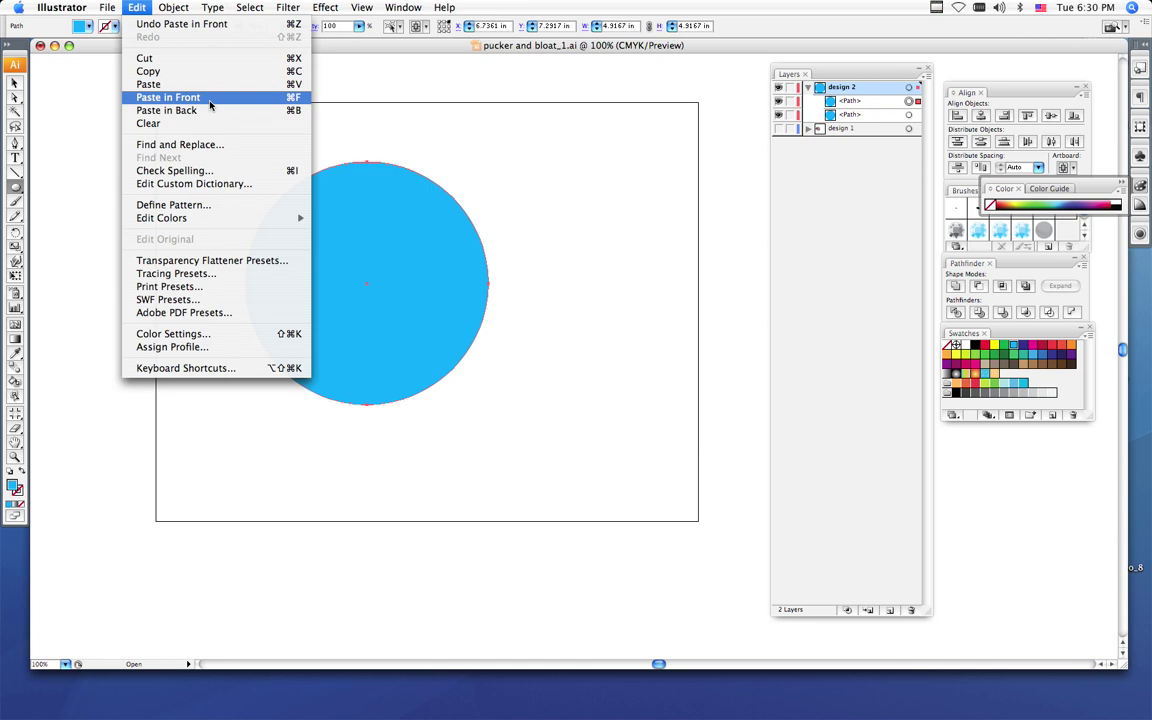
click(52, 67)
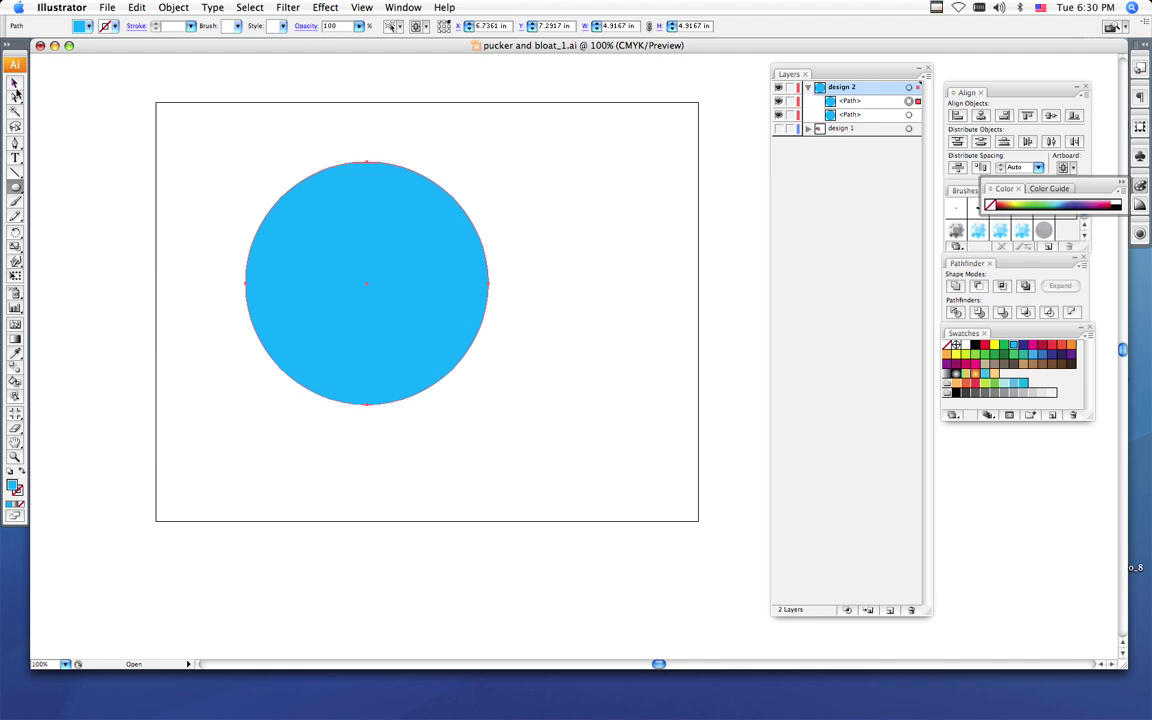
Select the top circle copy and scale it down to 4.6528 in with Free Transform
click(14, 86)
click(512, 246)
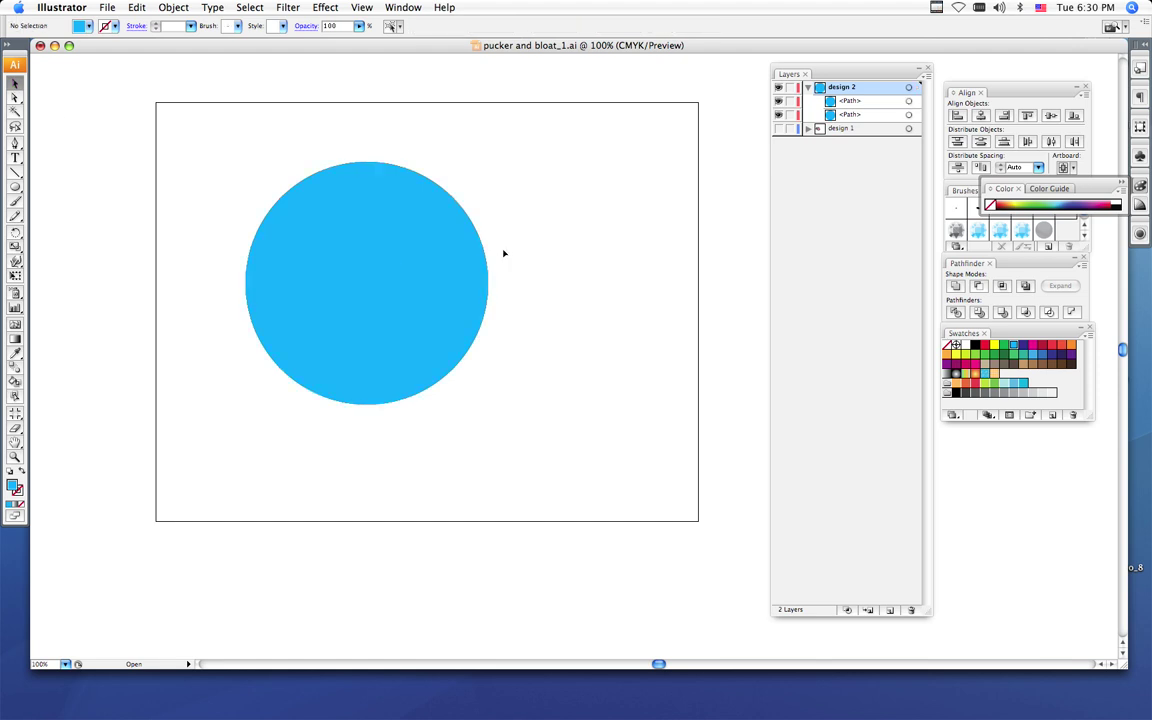
click(448, 261)
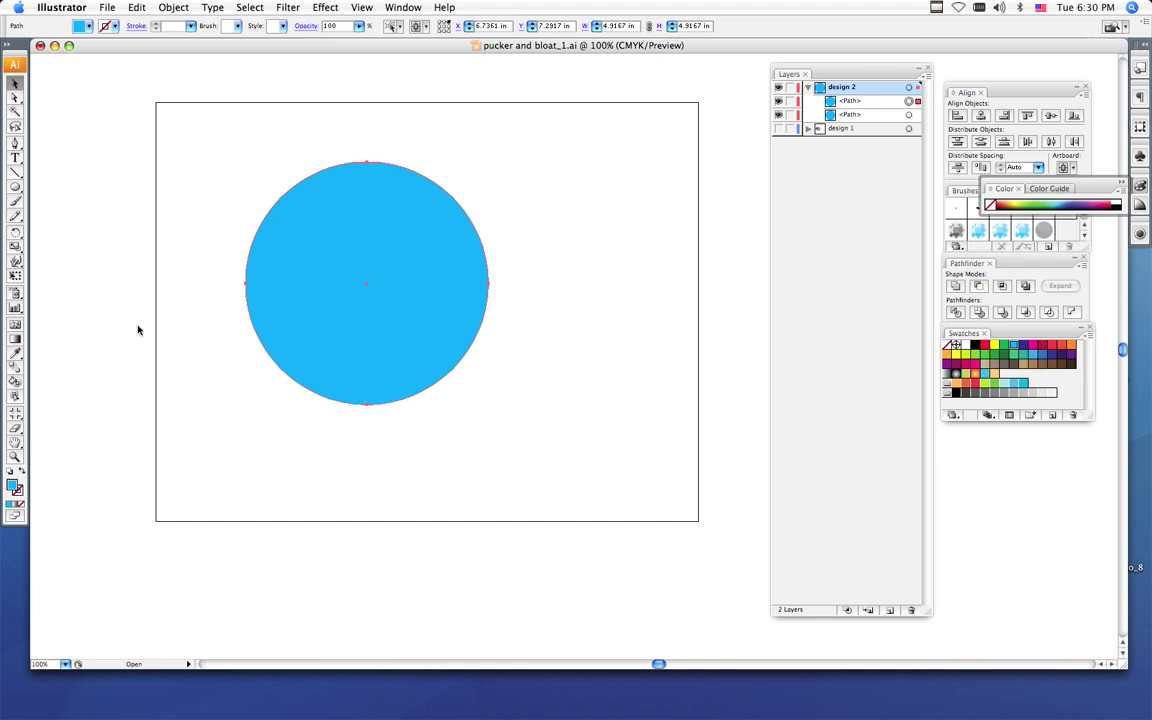
click(13, 279)
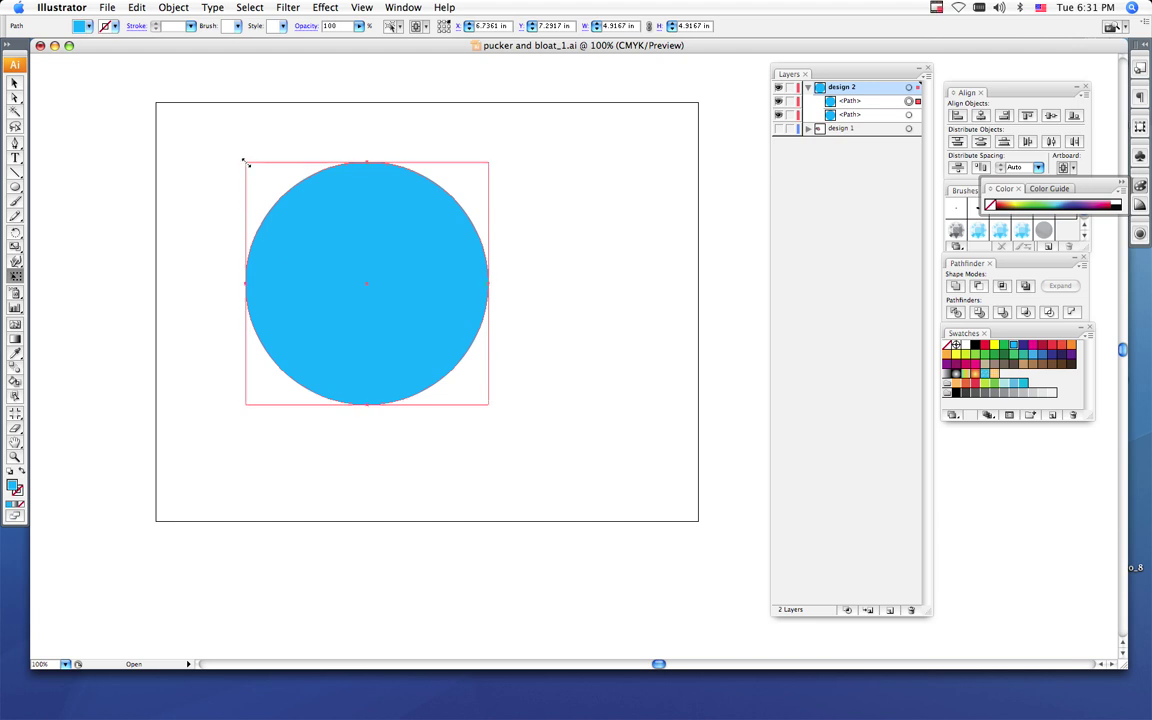
mouse_move(244, 161)
mouse_down()
mouse_move(290, 213)
mouse_move(258, 160)
mouse_up()
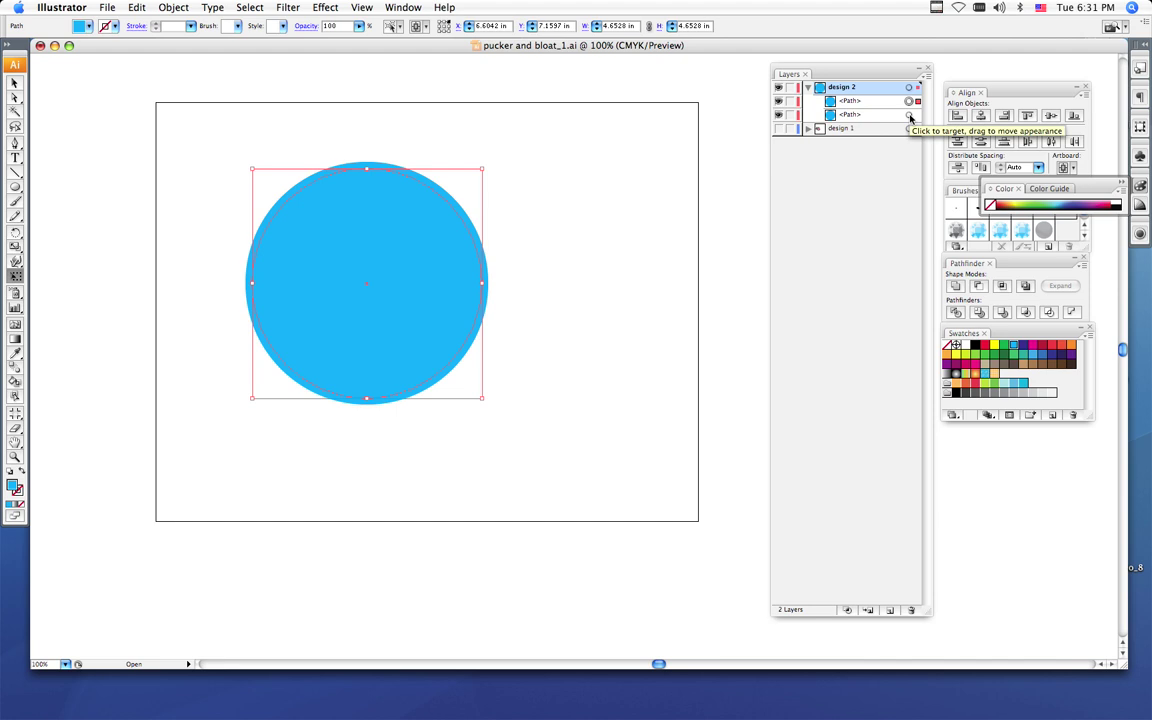
Select both circles and subtract the smaller one to leave a thin cyan ring
shift+click(909, 115)
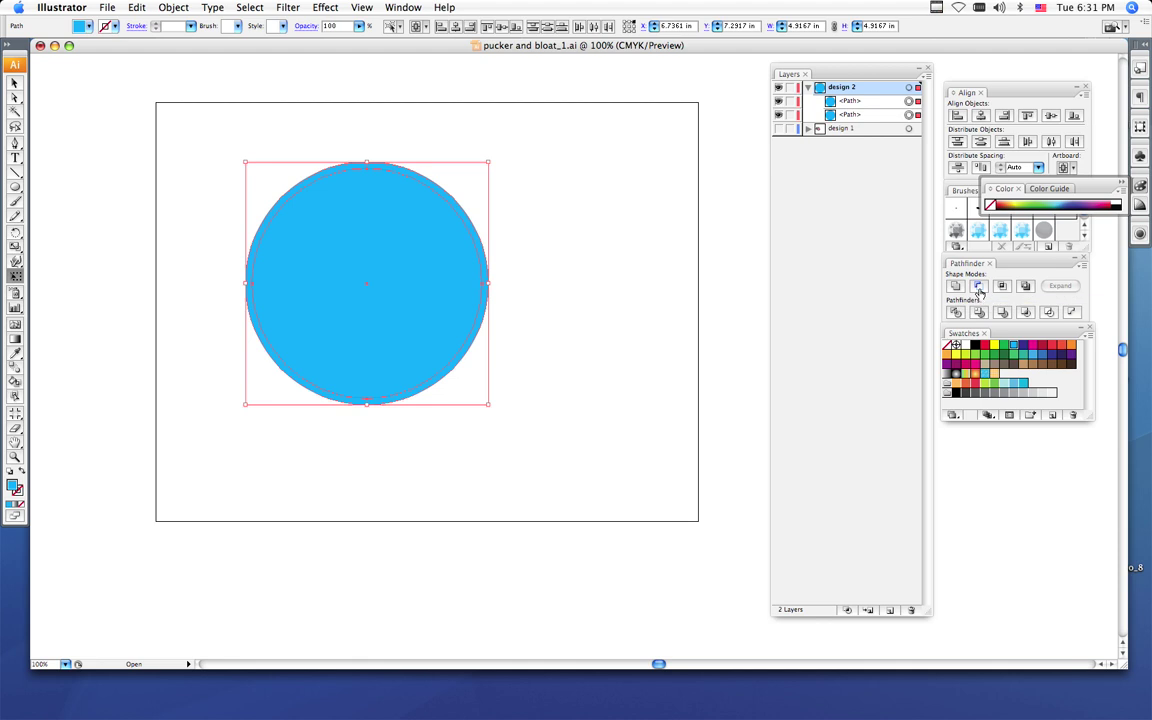
click(979, 287)
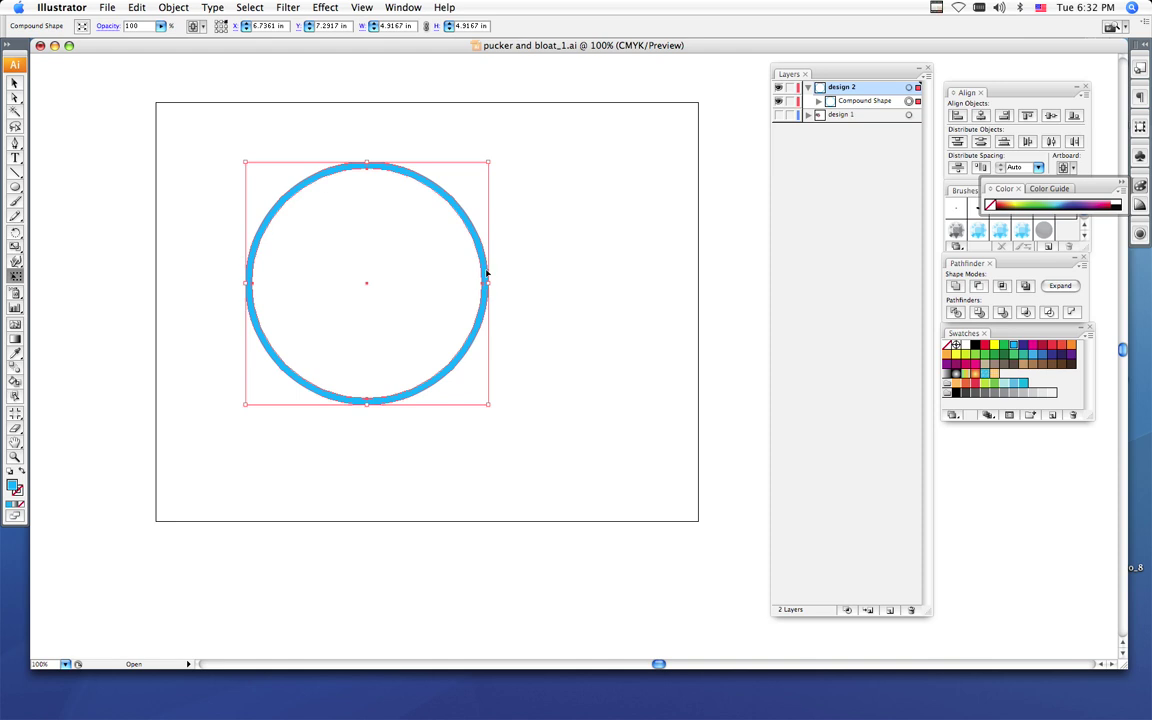
click(17, 87)
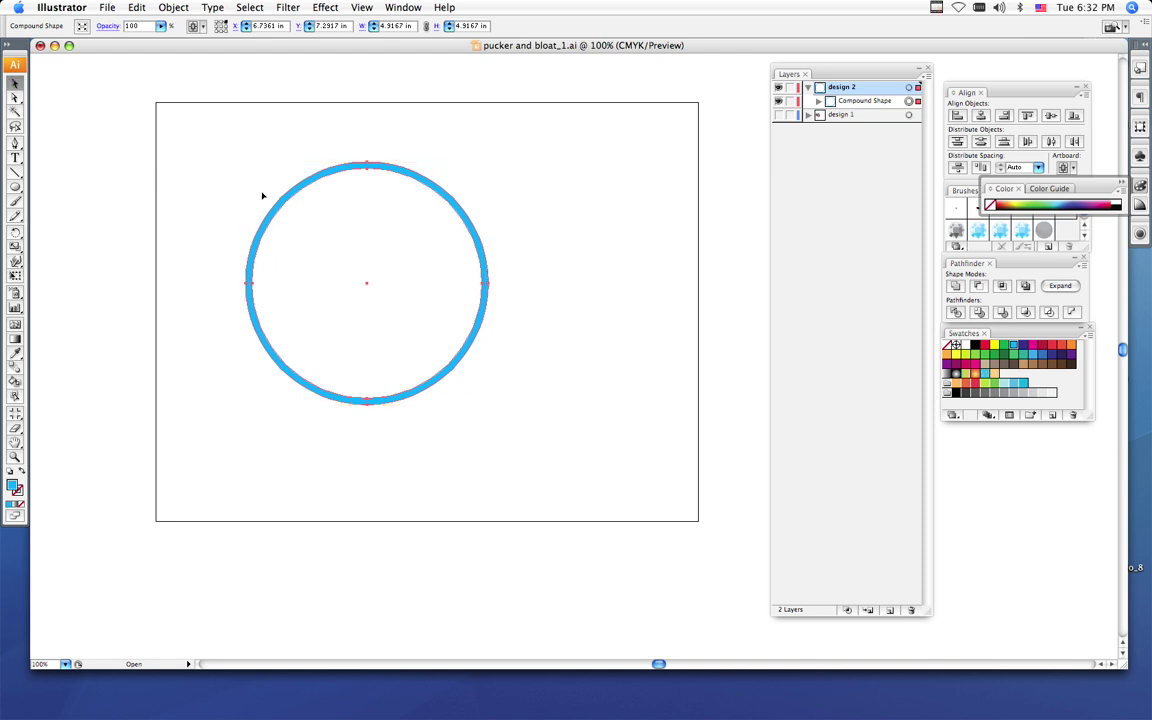
Move the cyan ring up and to the left on the artboard
drag(276, 213, 208, 170)
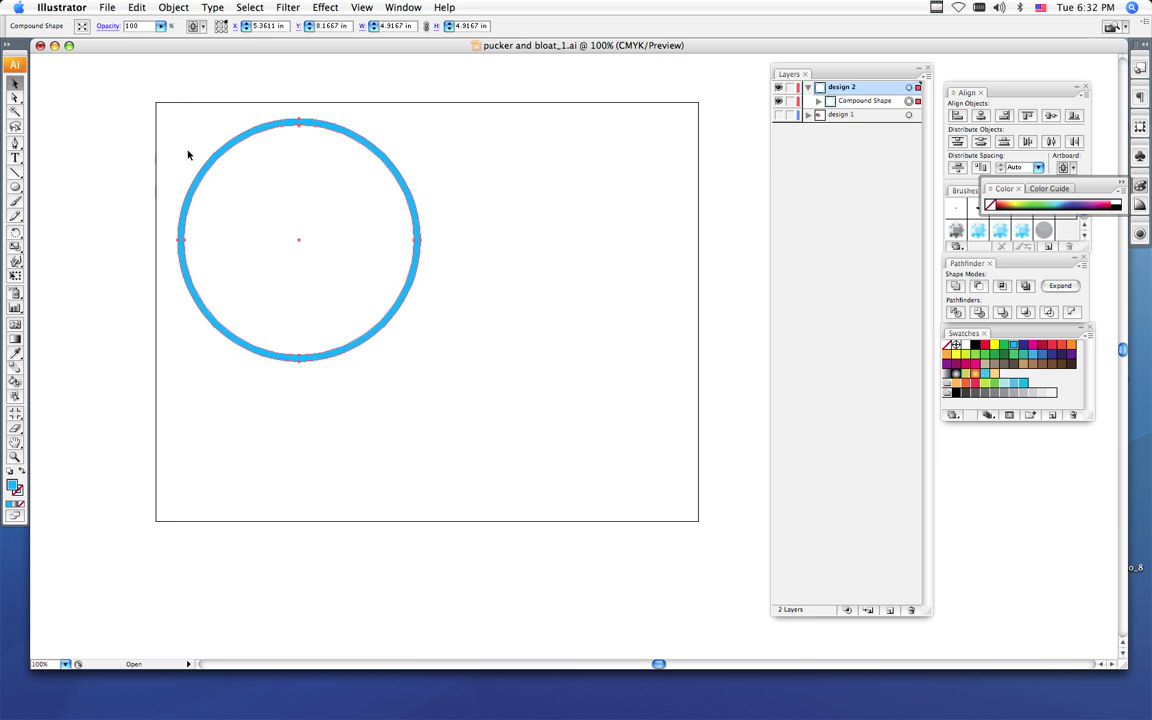
click(15, 188)
drag(15, 190, 196, 168)
key(v)
drag(210, 163, 238, 192)
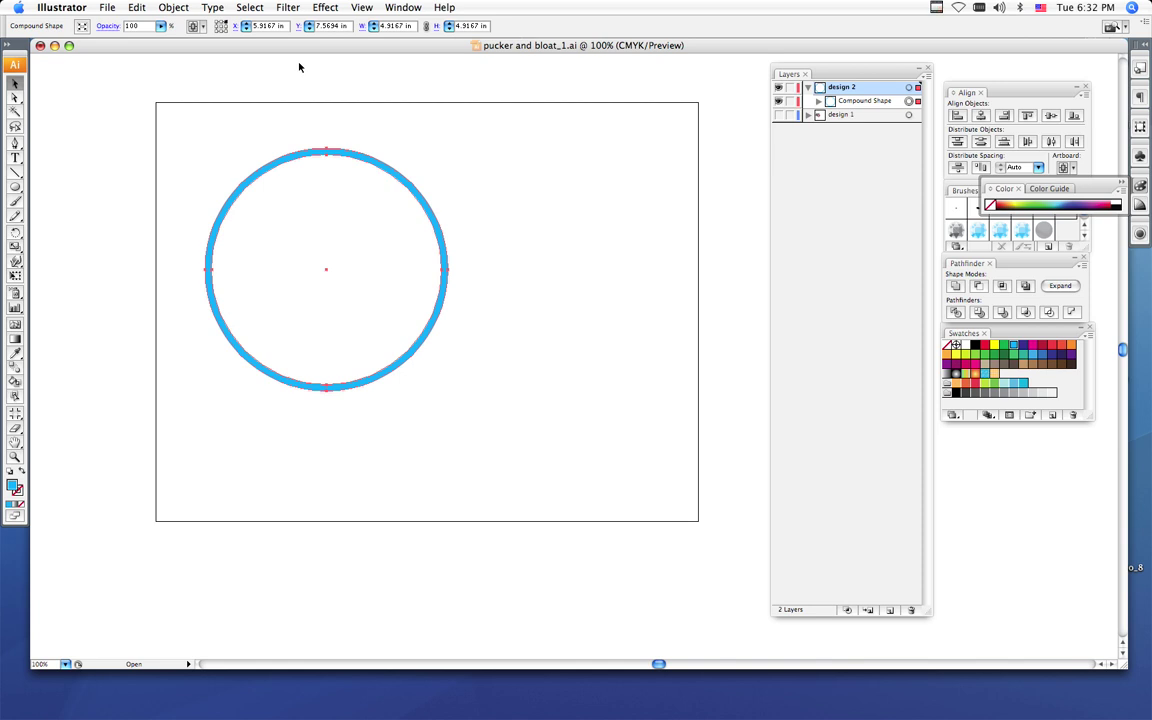
Add anchor points to the ring twice, doubling its points each time
click(158, 8)
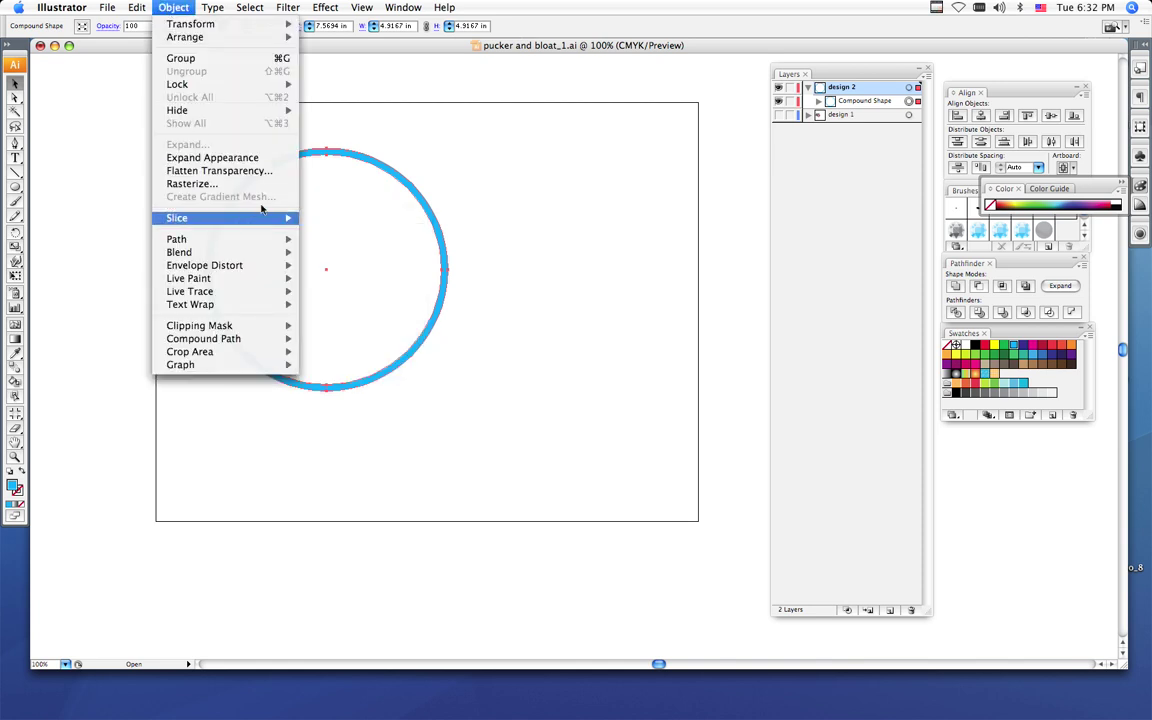
mouse_move(273, 245)
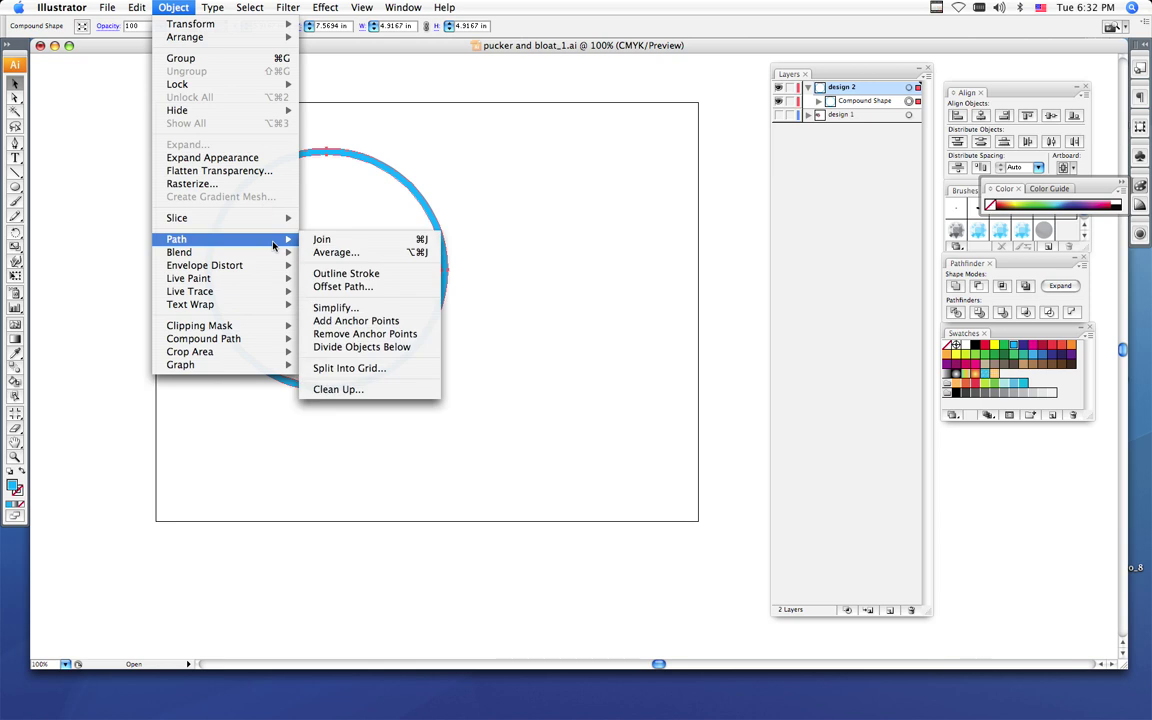
click(372, 321)
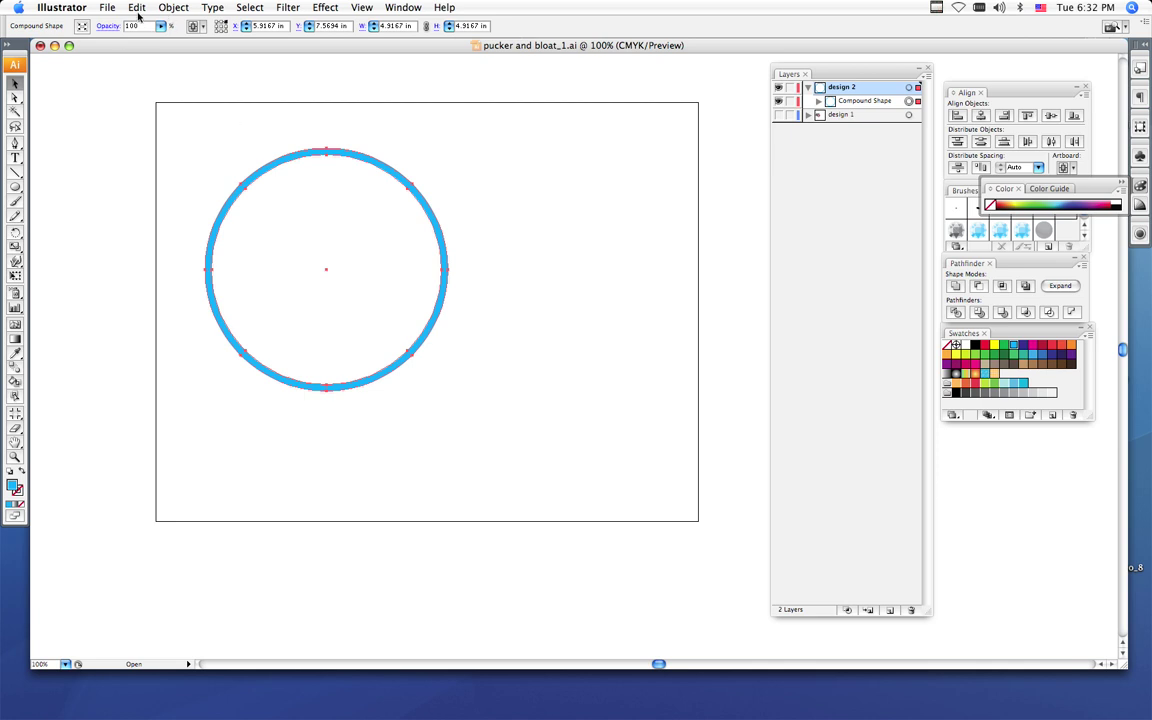
click(168, 8)
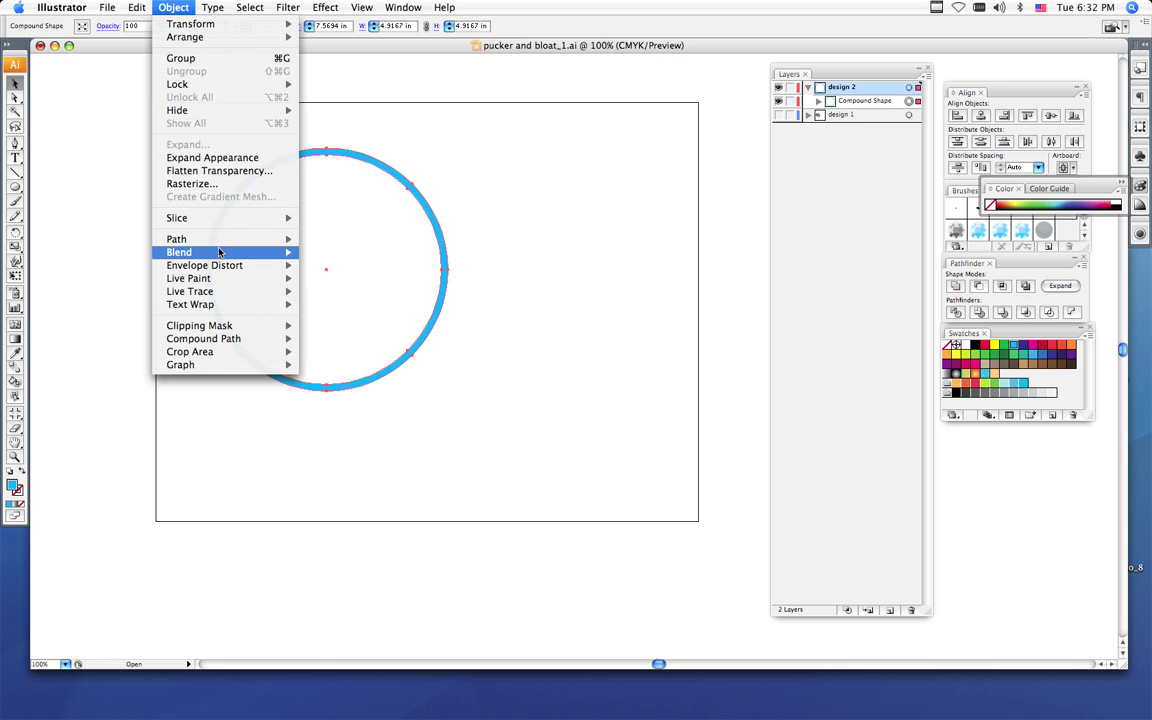
mouse_move(222, 240)
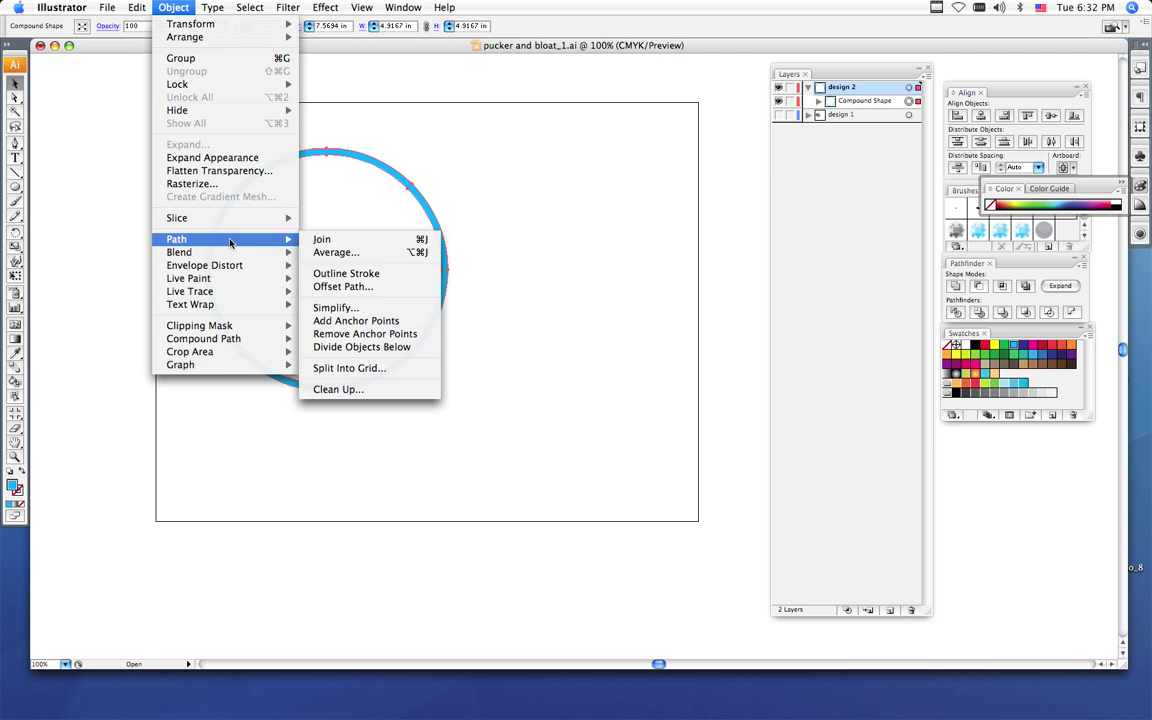
click(356, 321)
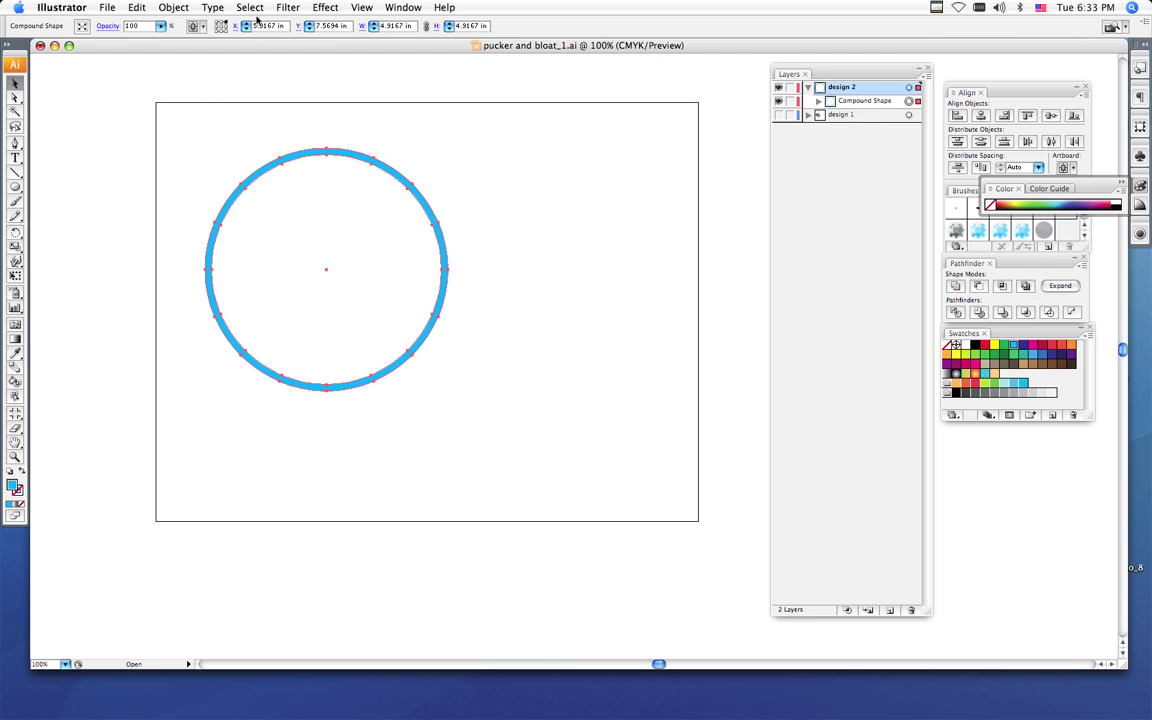
Apply Pucker & Bloat at 11% to the ring, giving it a scalloped edge
click(323, 8)
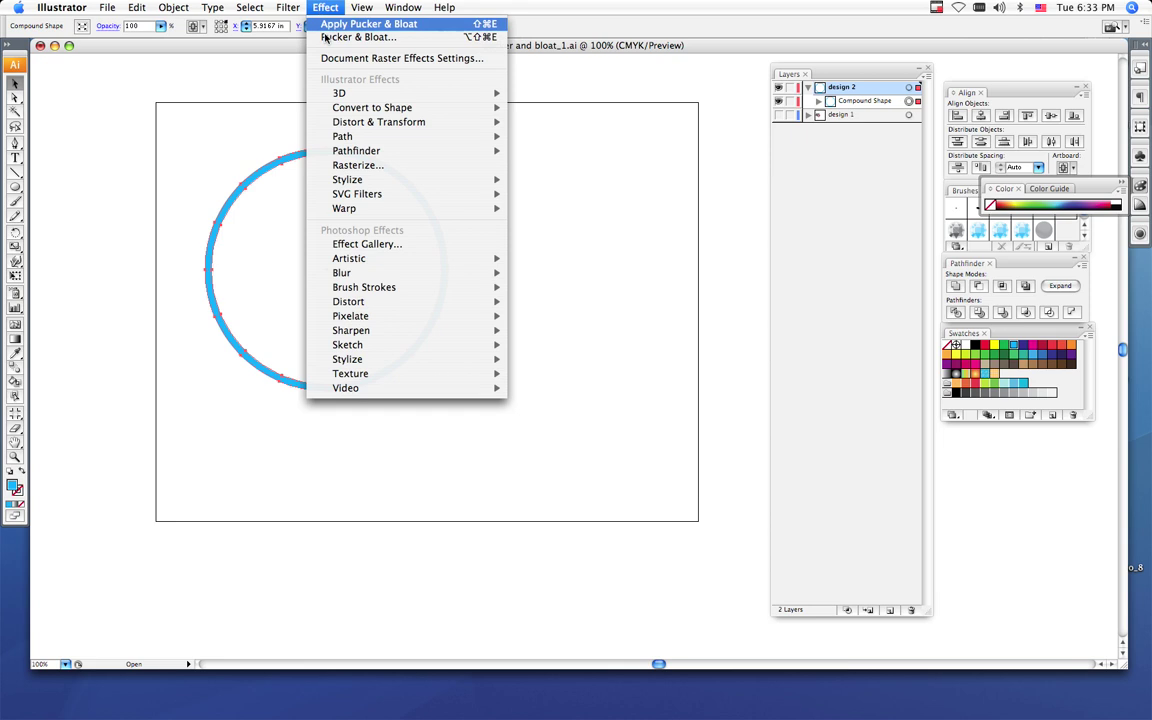
mouse_move(442, 125)
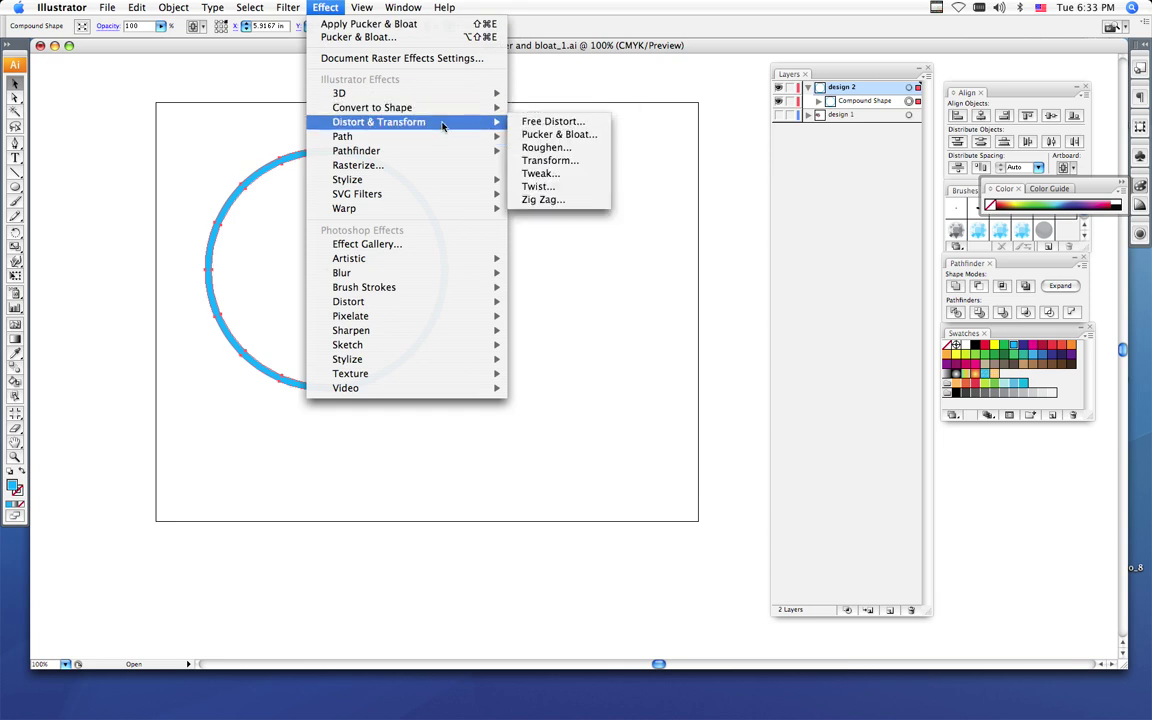
click(551, 136)
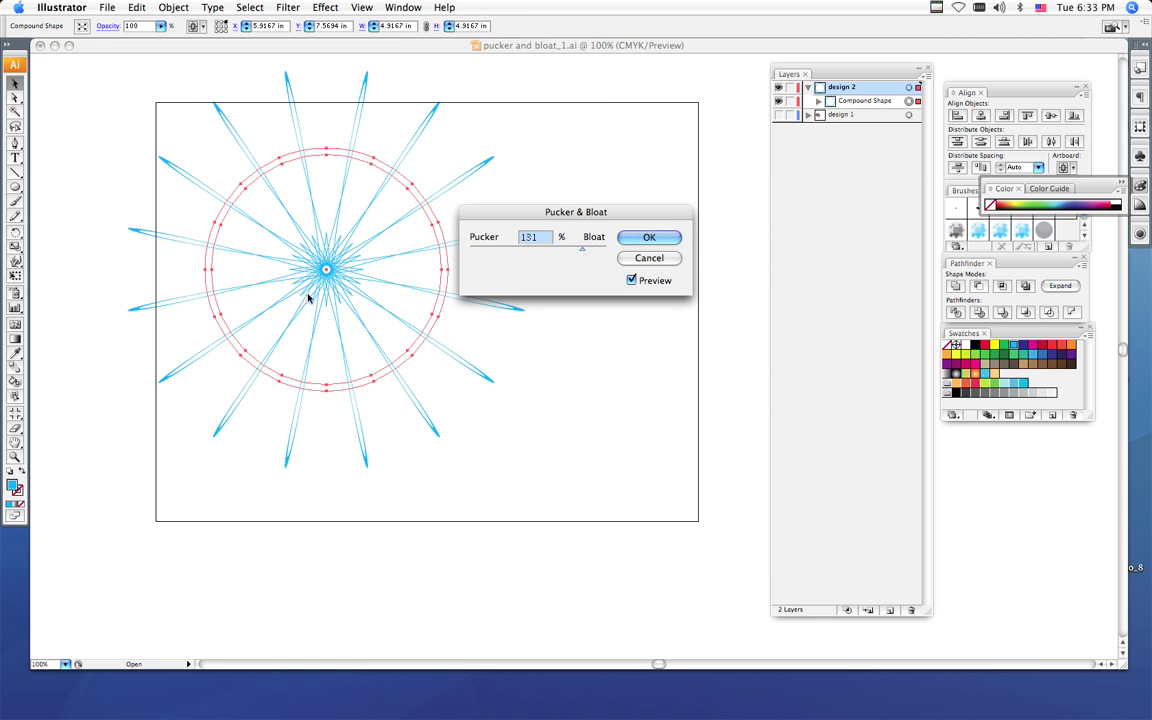
mouse_move(581, 249)
mouse_down()
mouse_move(535, 254)
mouse_move(596, 258)
mouse_move(503, 262)
mouse_move(566, 258)
mouse_move(541, 262)
mouse_up()
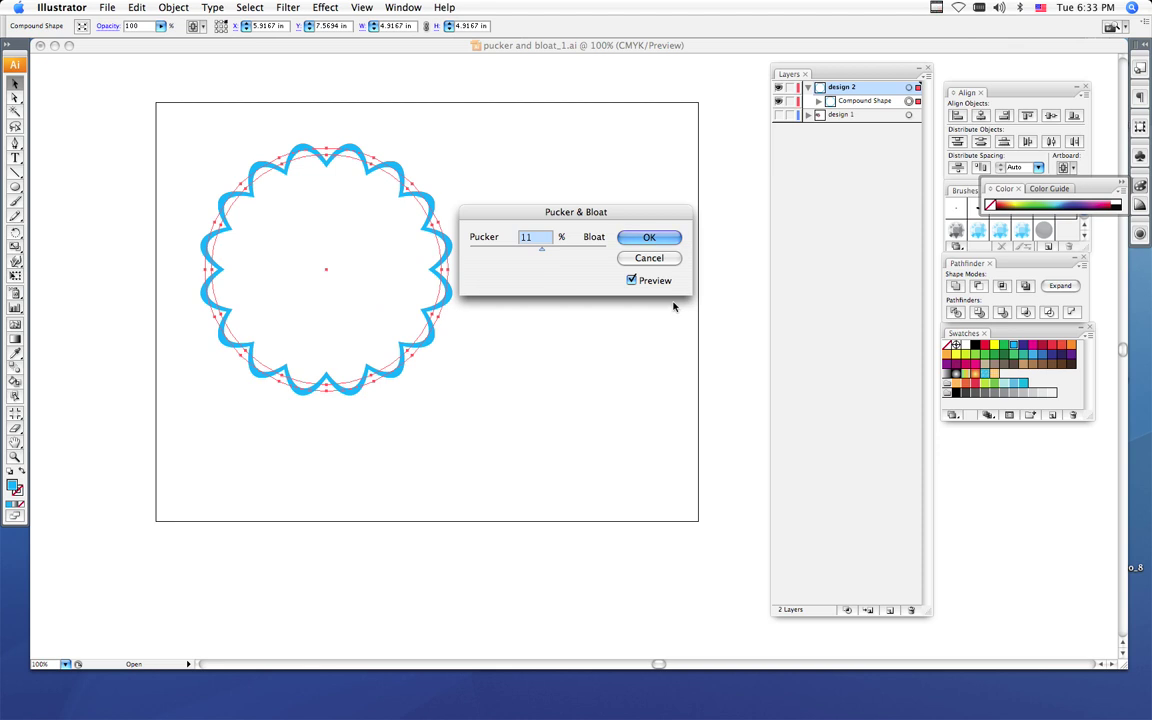
click(650, 240)
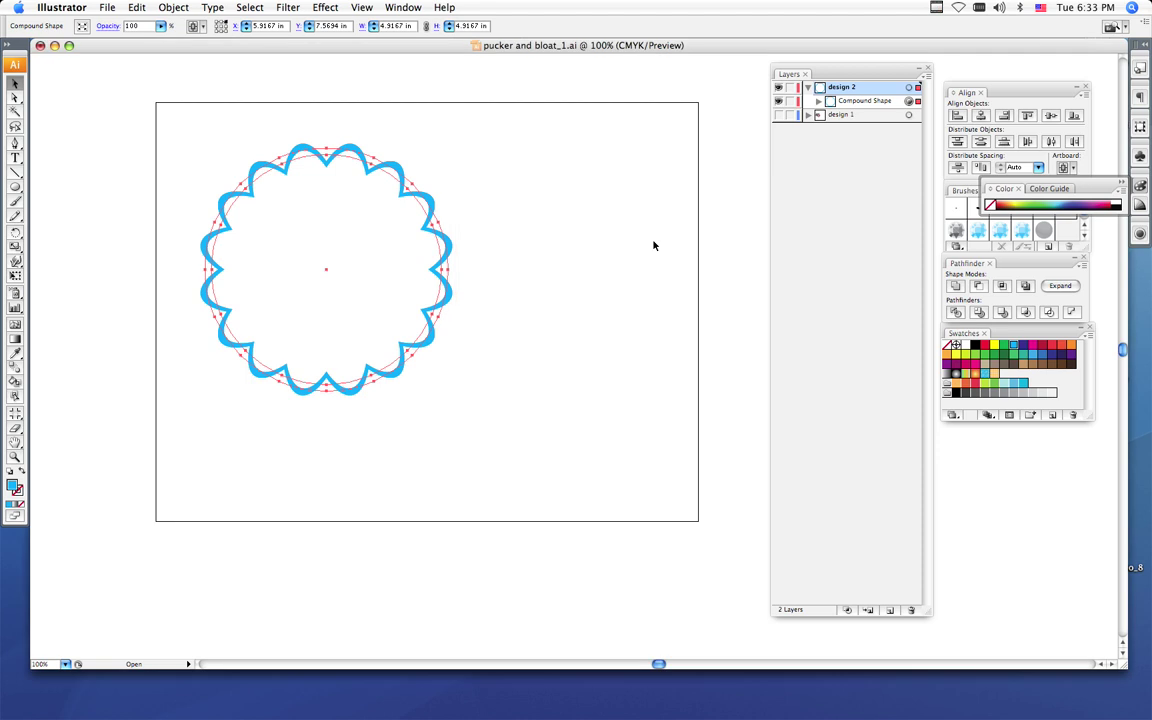
Move the scalloped ring toward the upper right and give its outline a dark brown stroke
click(516, 288)
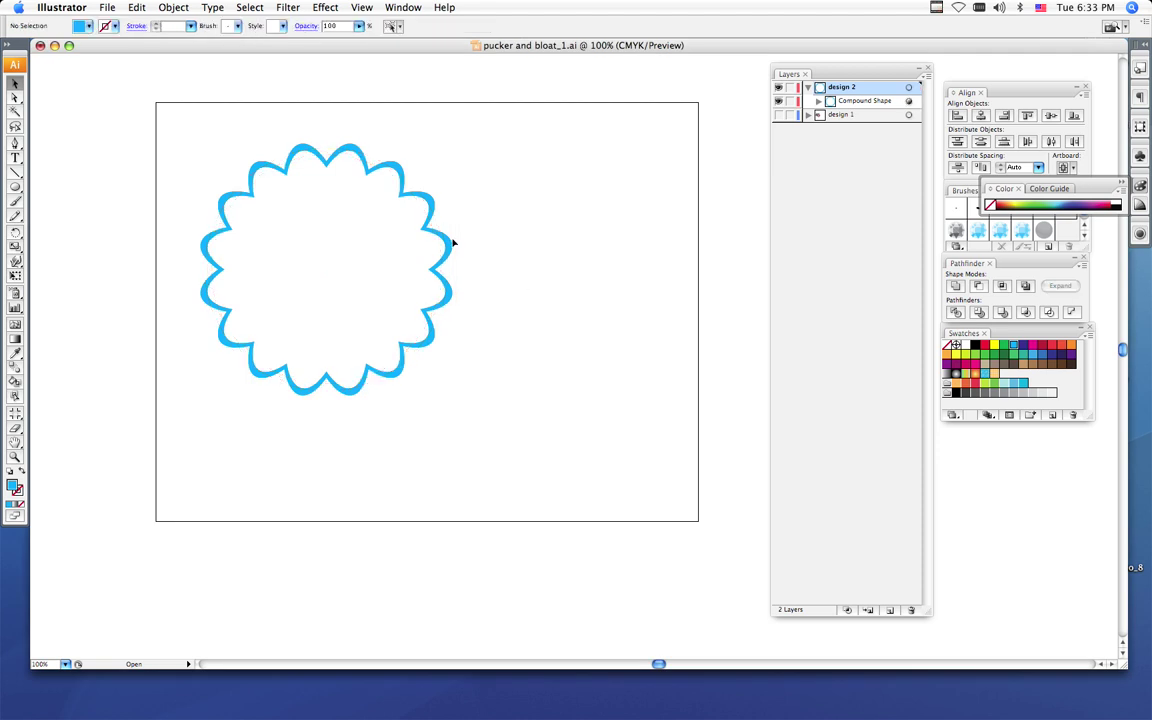
drag(450, 243, 655, 213)
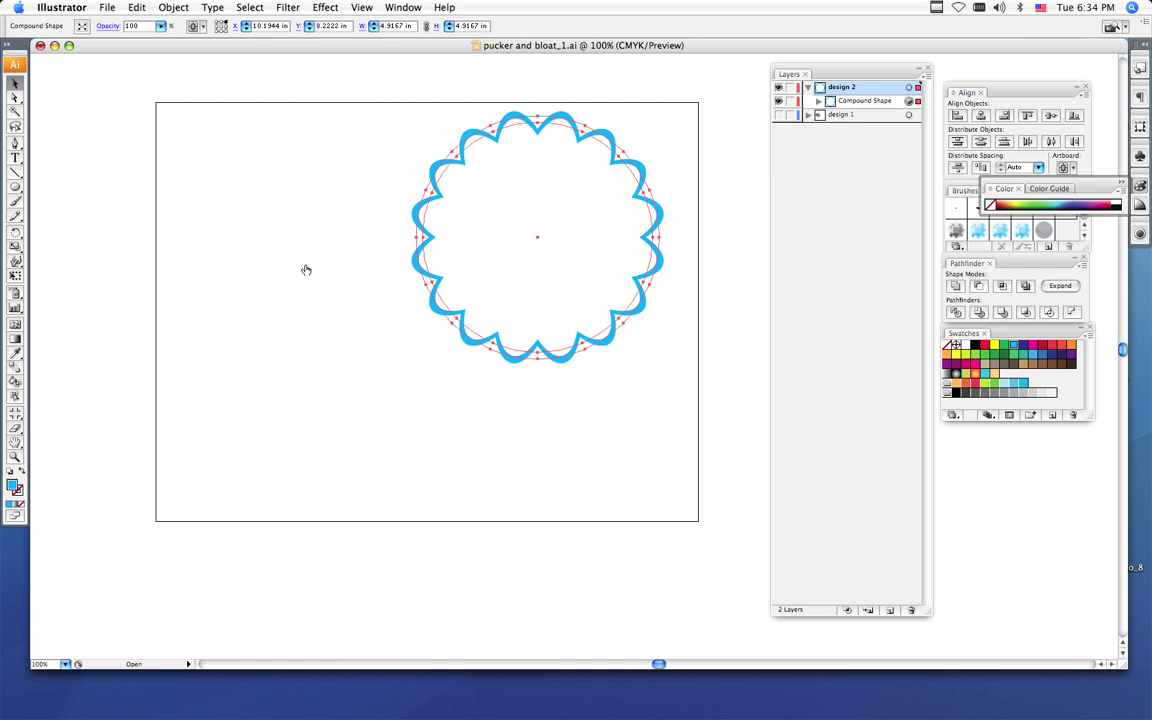
click(956, 364)
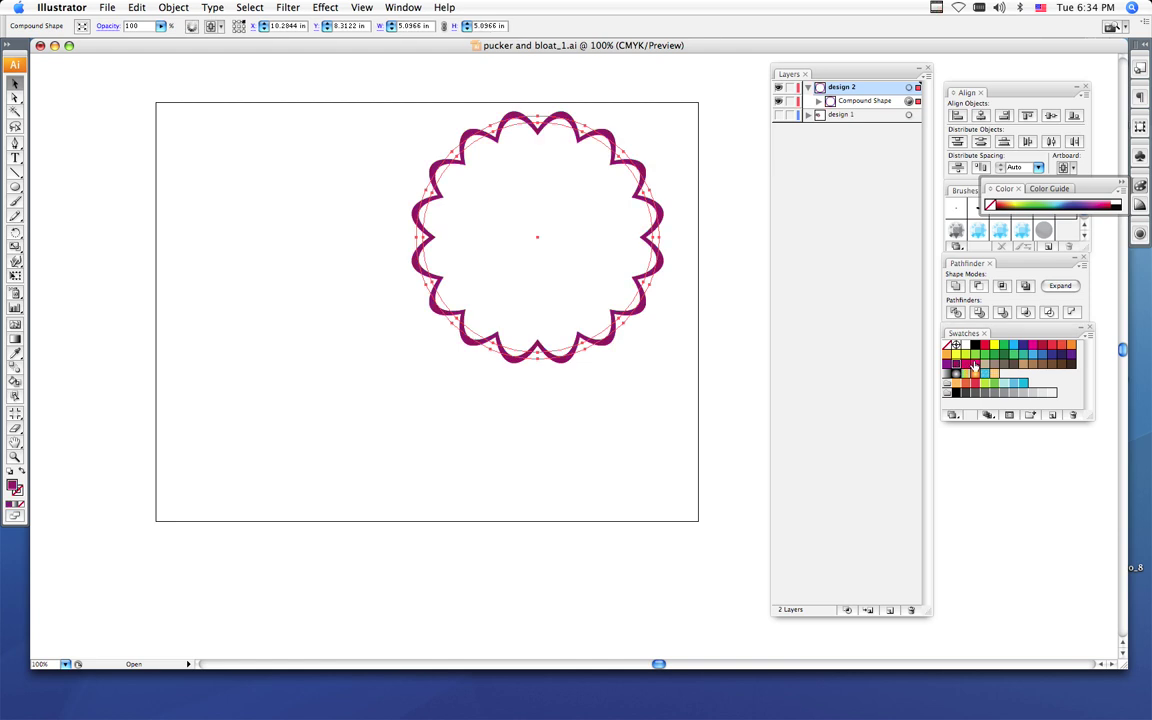
click(968, 364)
click(993, 365)
click(1003, 364)
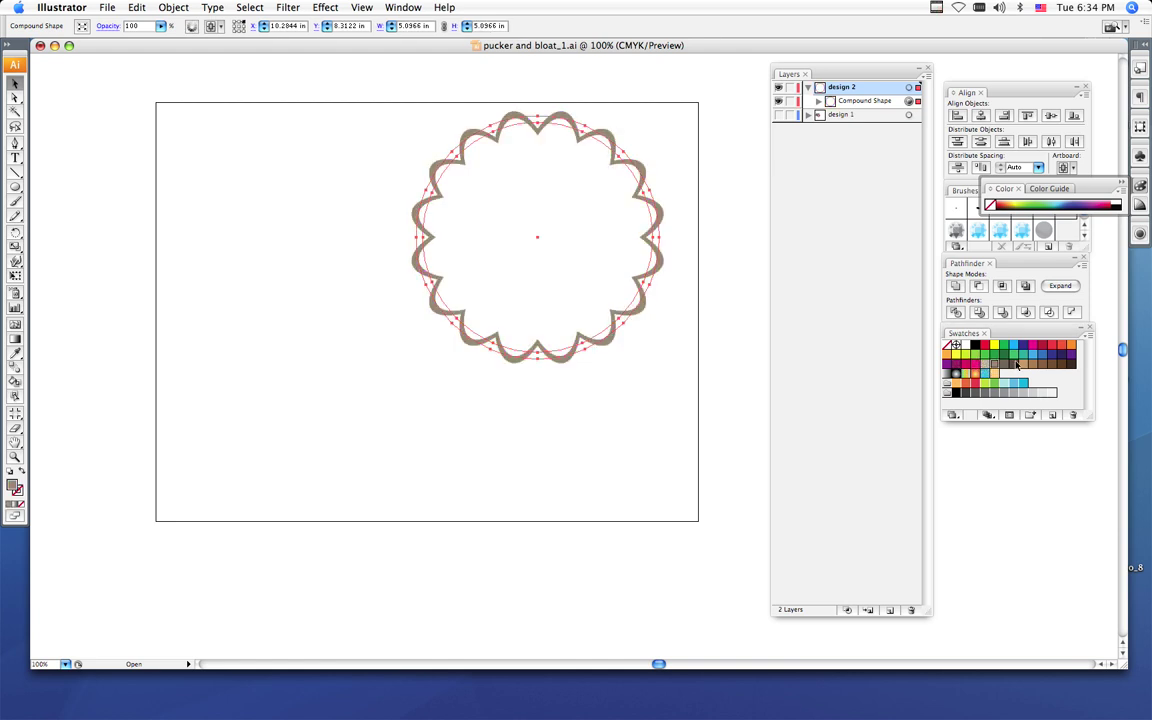
click(1013, 364)
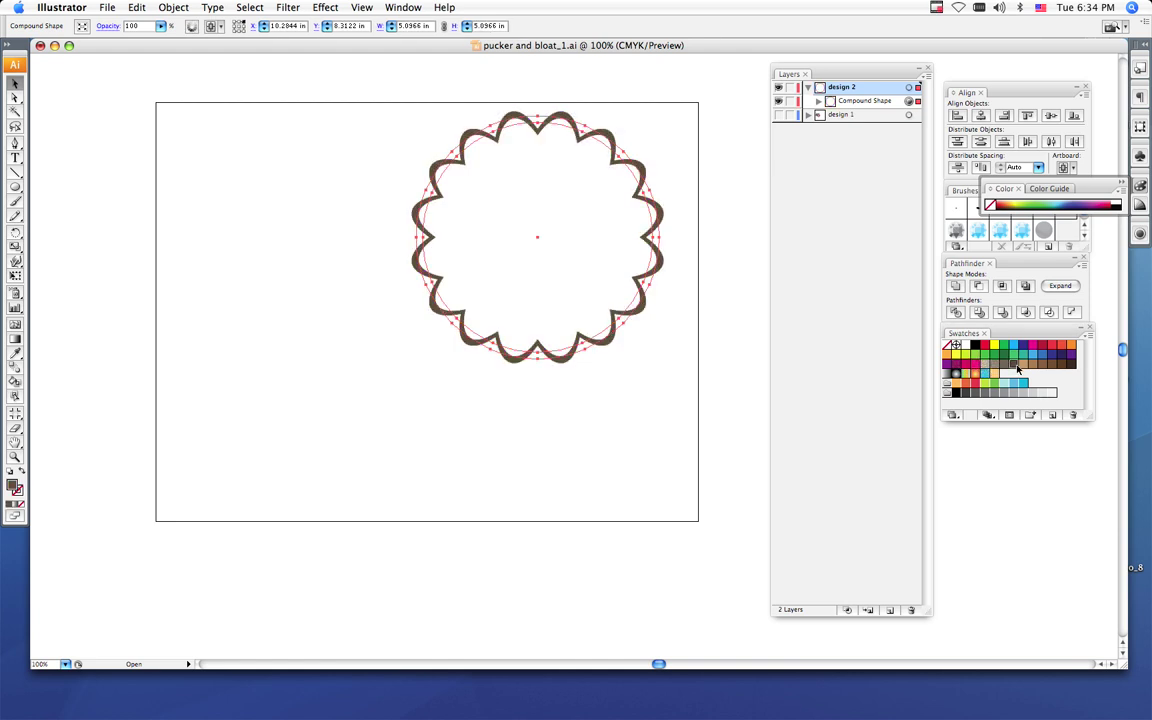
click(16, 187)
Draw a square on the left of the page and add midpoint anchor points to it
drag(16, 189, 40, 191)
drag(184, 167, 349, 331)
click(173, 7)
mouse_move(244, 252)
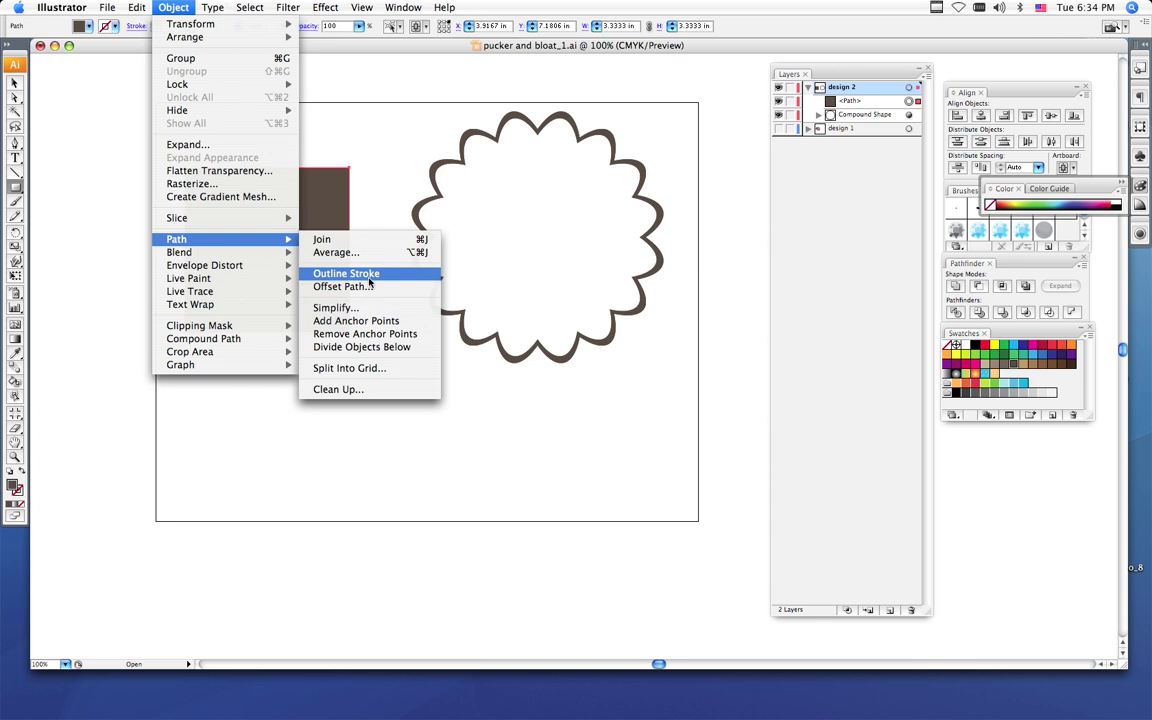
click(378, 320)
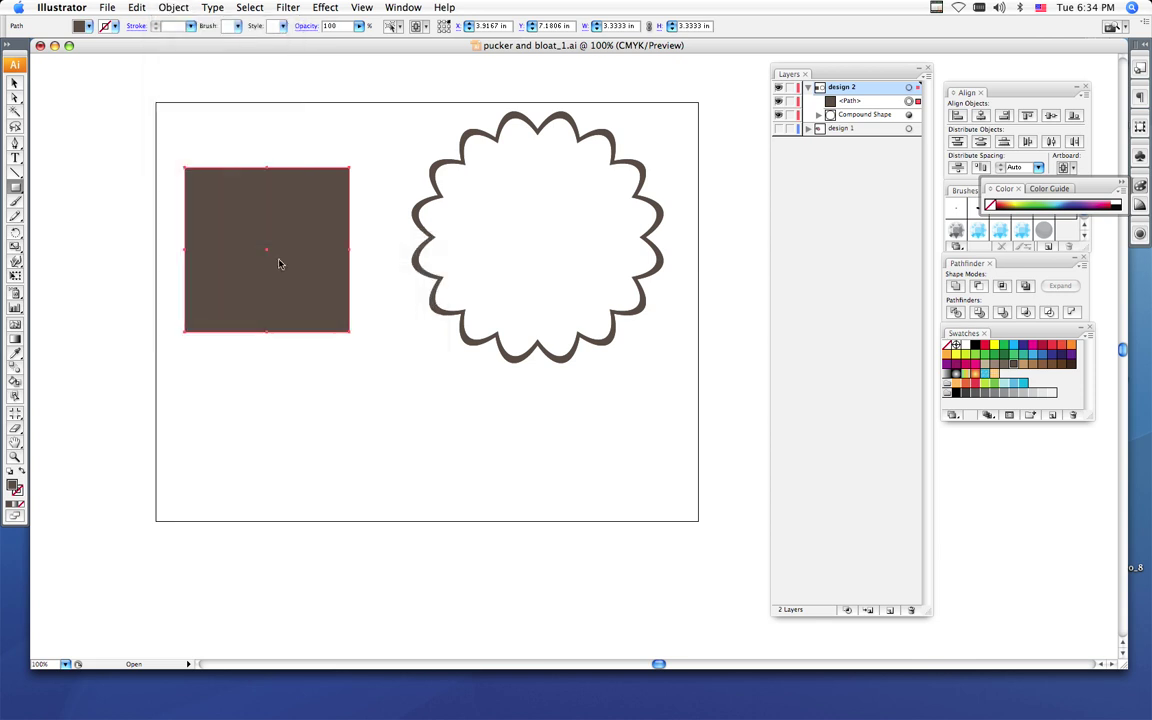
Bloat the square 27% with Pucker & Bloat into a four-lobed clover
click(324, 8)
mouse_move(470, 121)
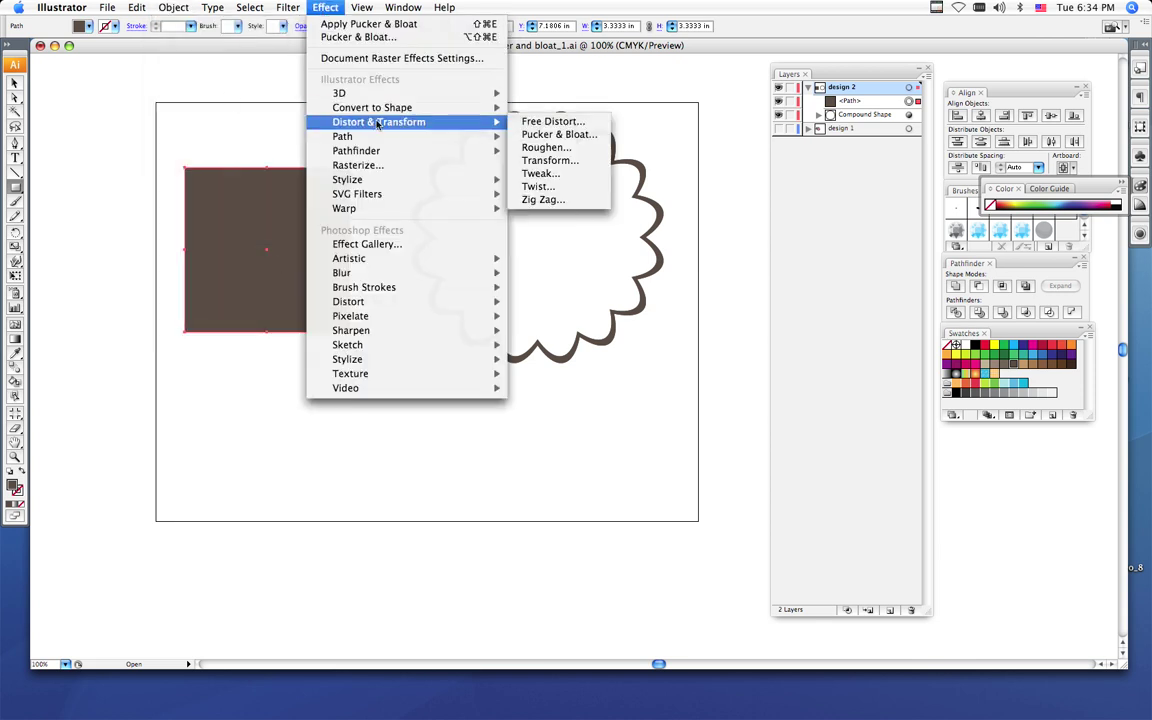
click(558, 135)
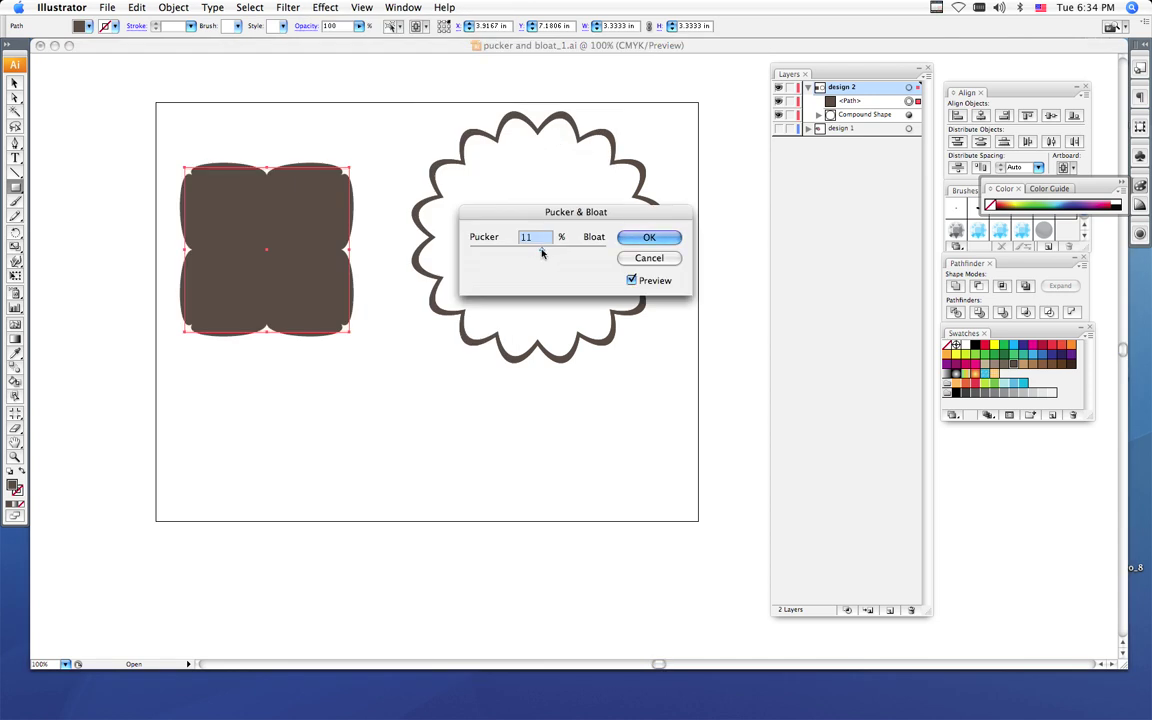
mouse_move(541, 254)
mouse_down()
mouse_move(504, 251)
mouse_move(563, 260)
mouse_move(547, 259)
mouse_up()
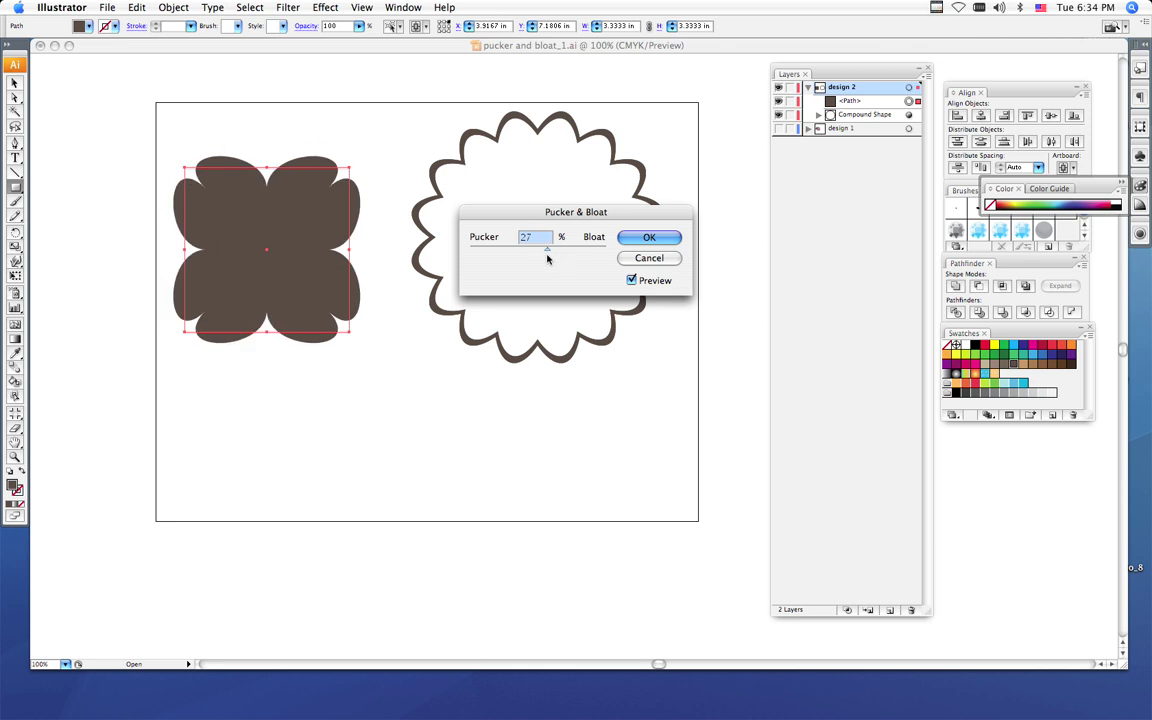
click(631, 243)
Fill the clover green, after trying magenta and pink
click(965, 365)
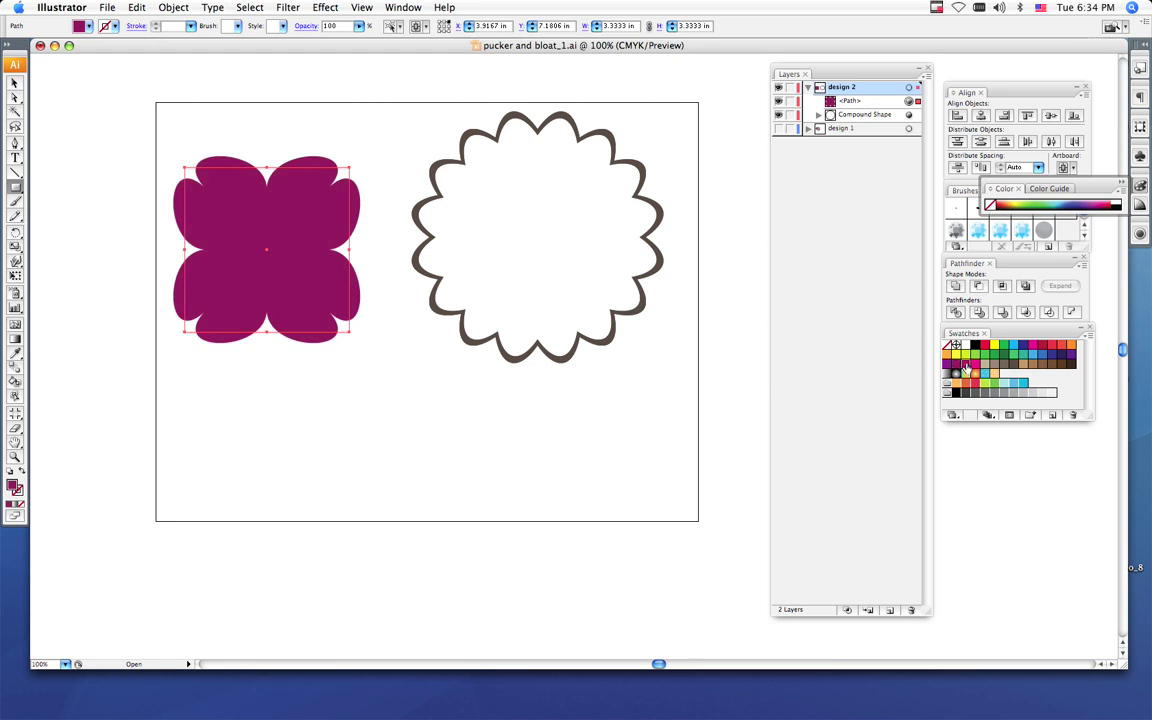
click(974, 364)
click(1004, 345)
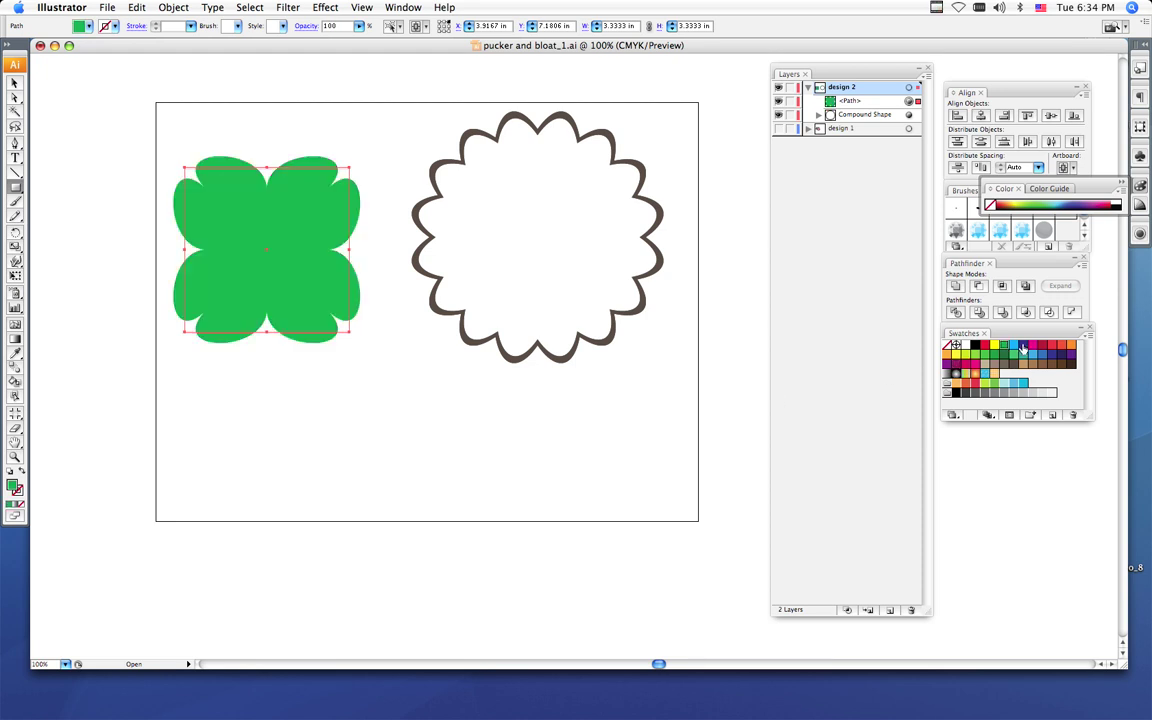
Fill the clover dark green and stack a duplicate copy in place
click(1035, 364)
click(985, 364)
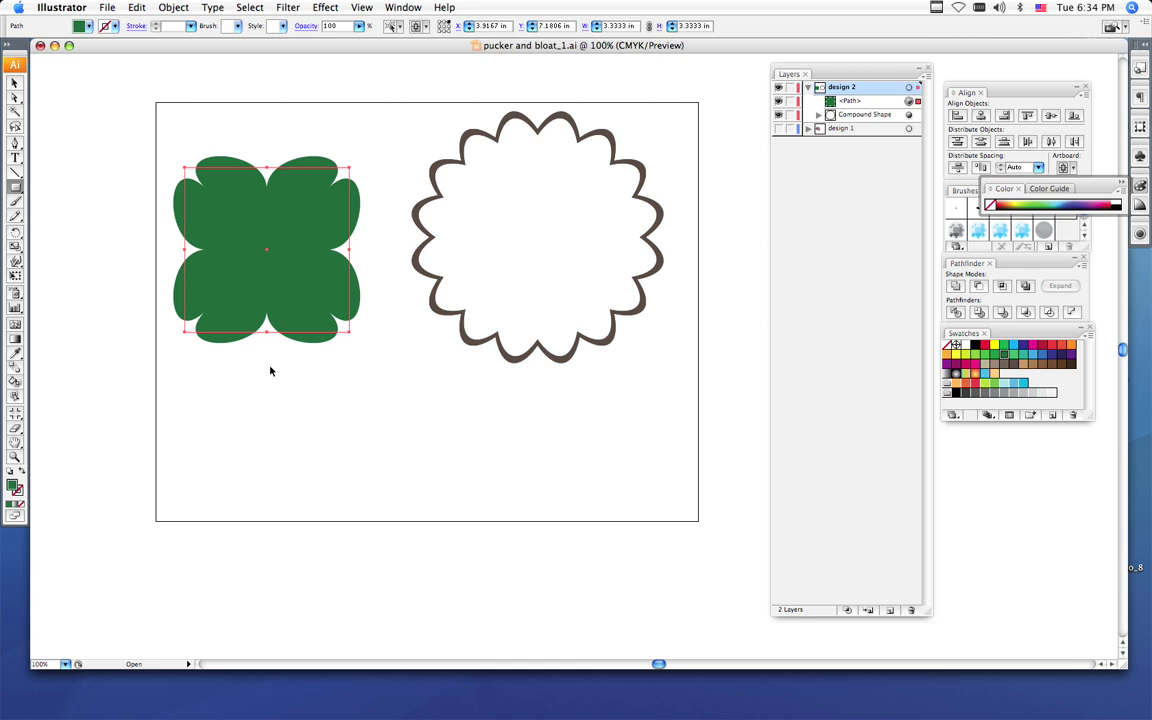
key(super+b)
Try subtracting one clover copy from the other, undo it, and select only the top copy
click(15, 82)
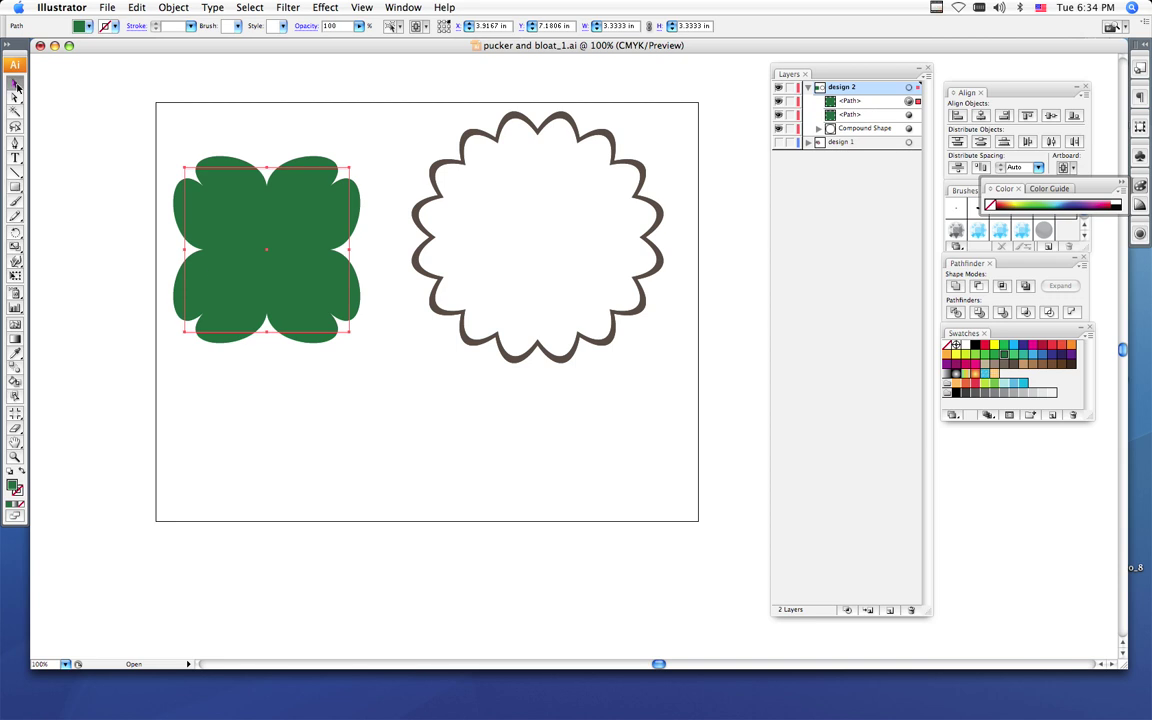
drag(141, 118, 243, 197)
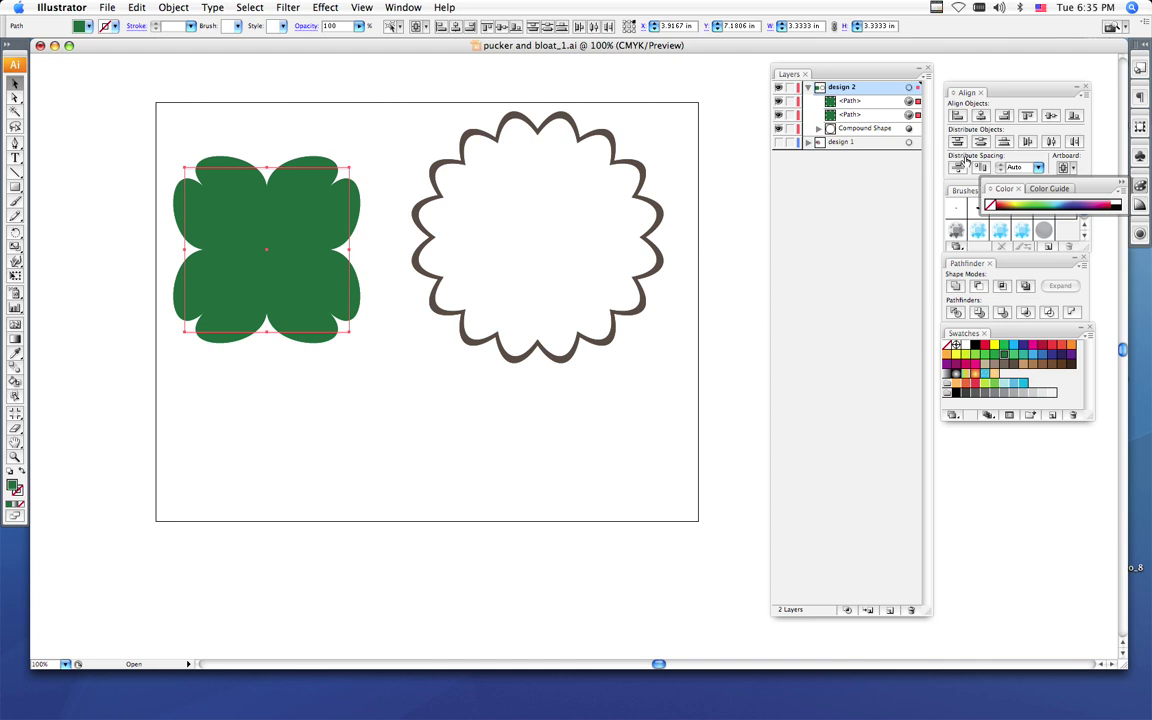
click(978, 287)
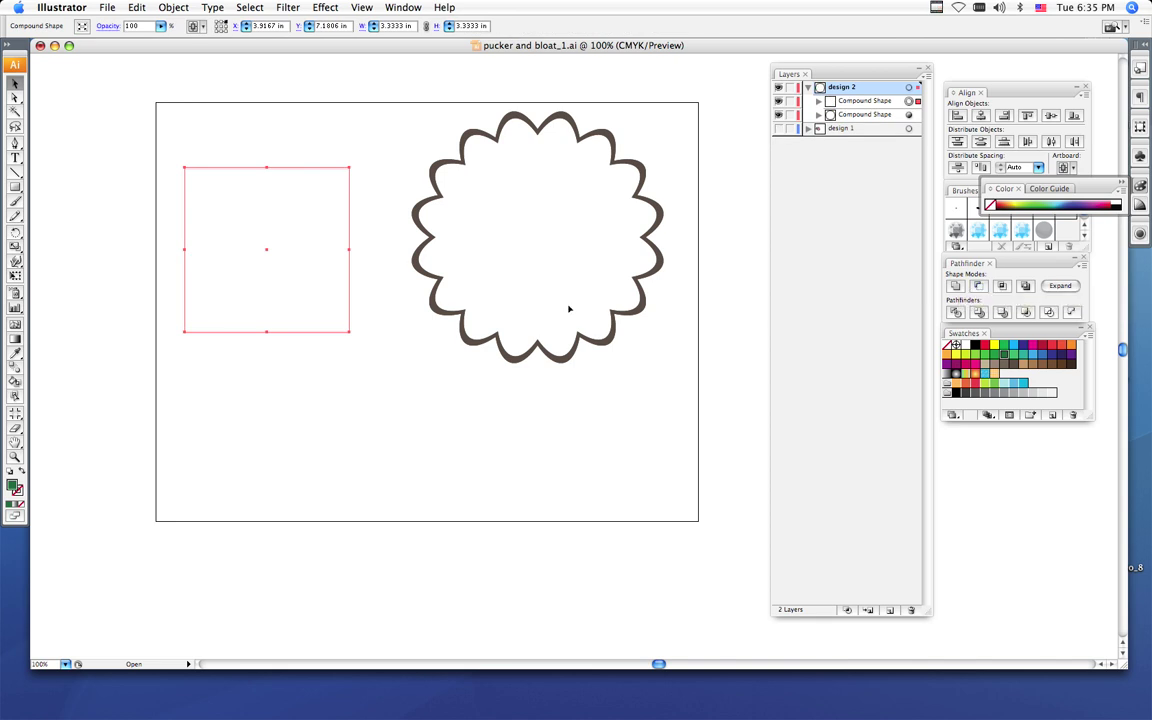
key(super+z)
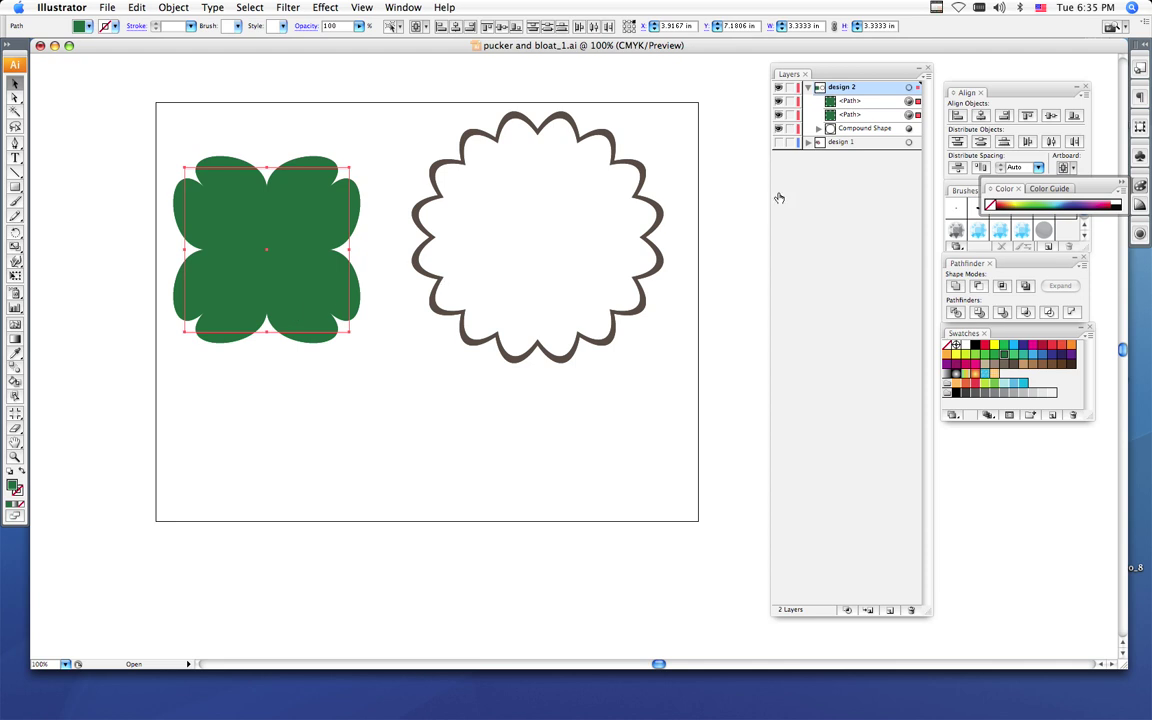
click(909, 101)
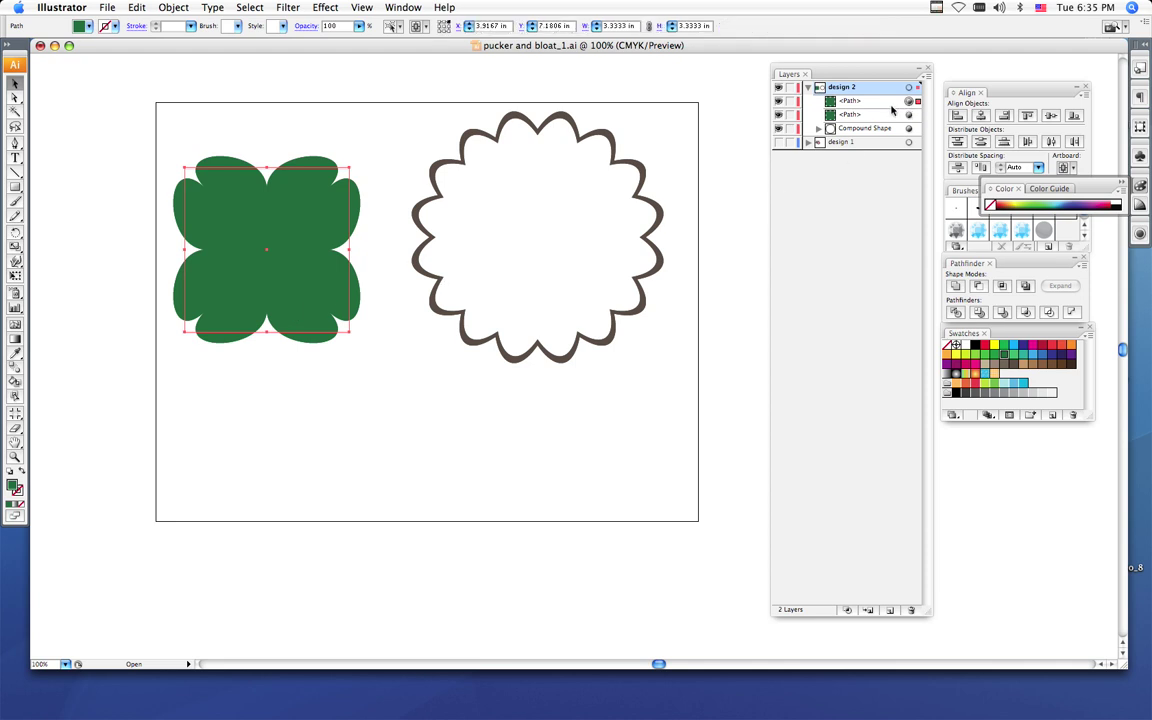
Shrink the top clover copy and subtract it from the bottom one, leaving a green rim
click(15, 275)
drag(181, 165, 198, 180)
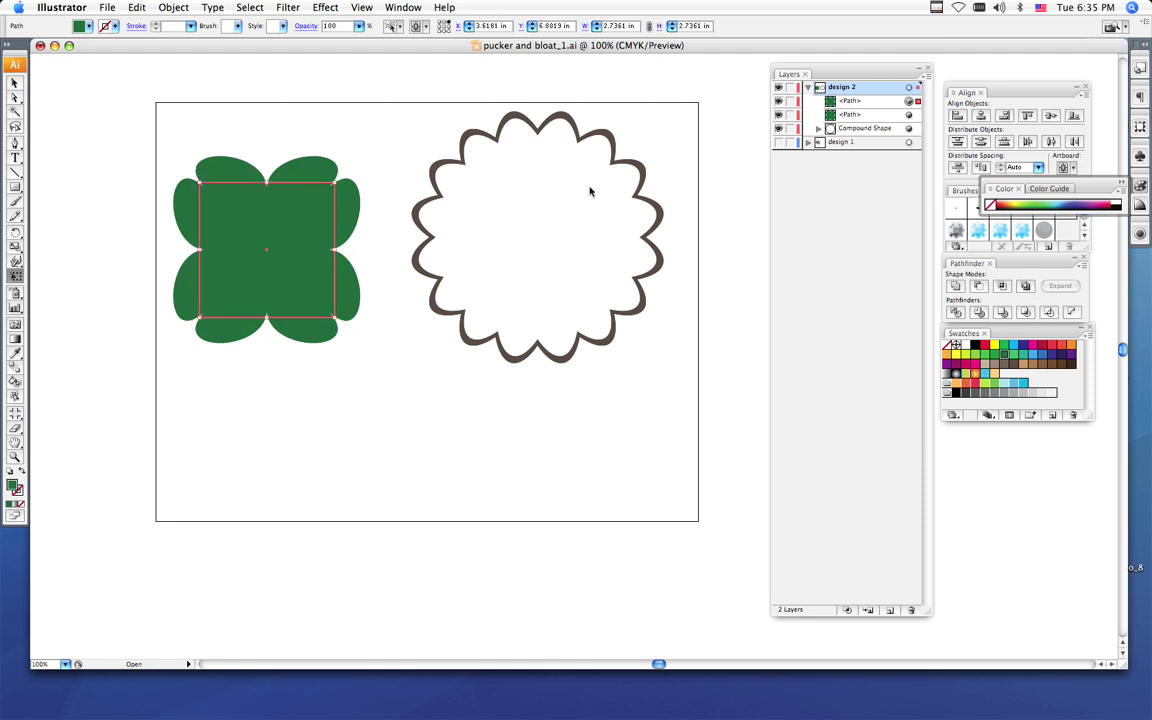
shift+click(907, 115)
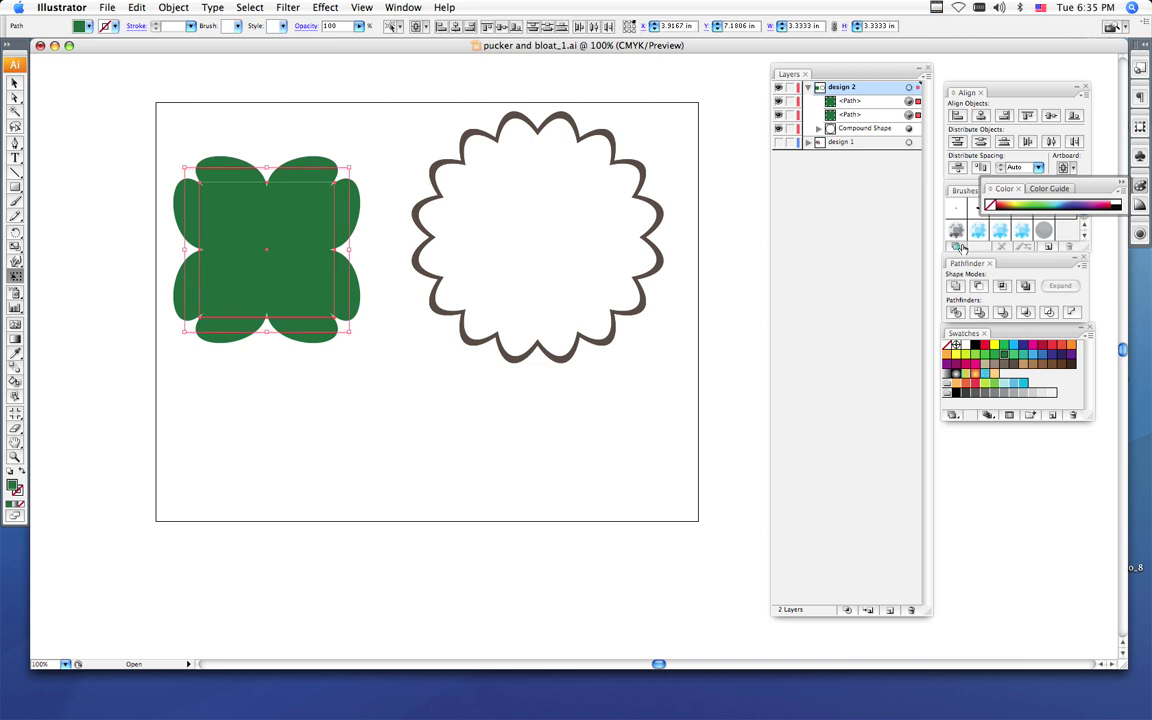
key(ctrl+4)
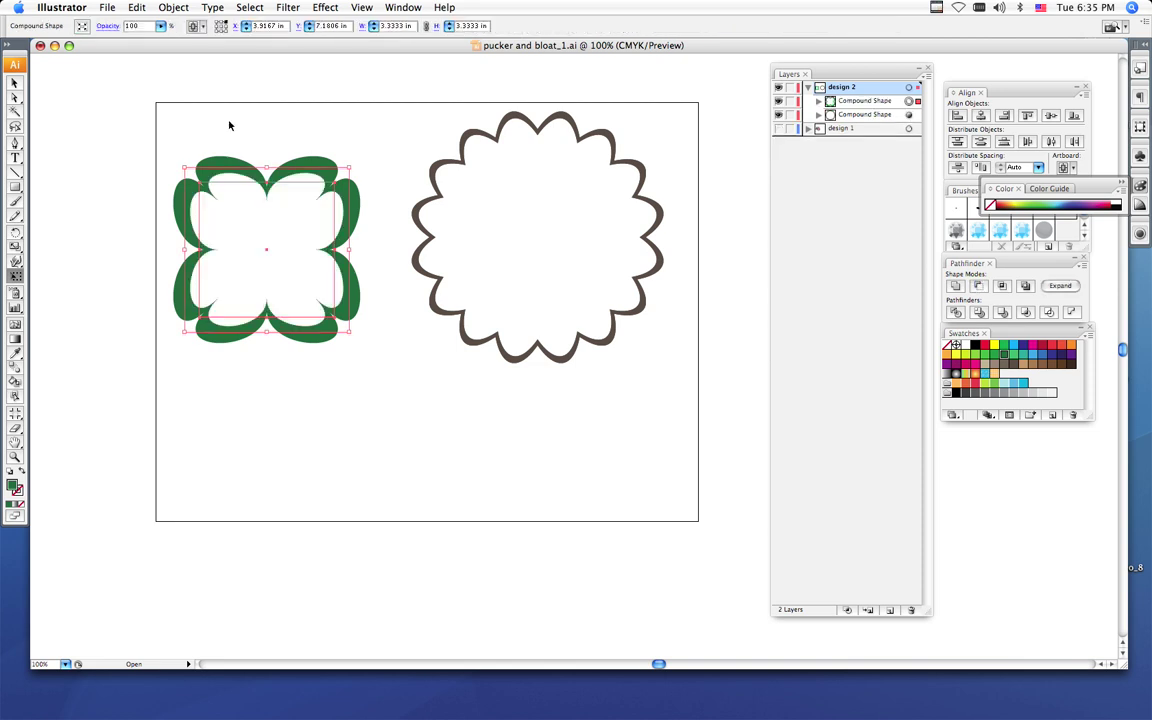
Move the hollow clover so it overlaps the brown scalloped ring
click(15, 83)
click(106, 131)
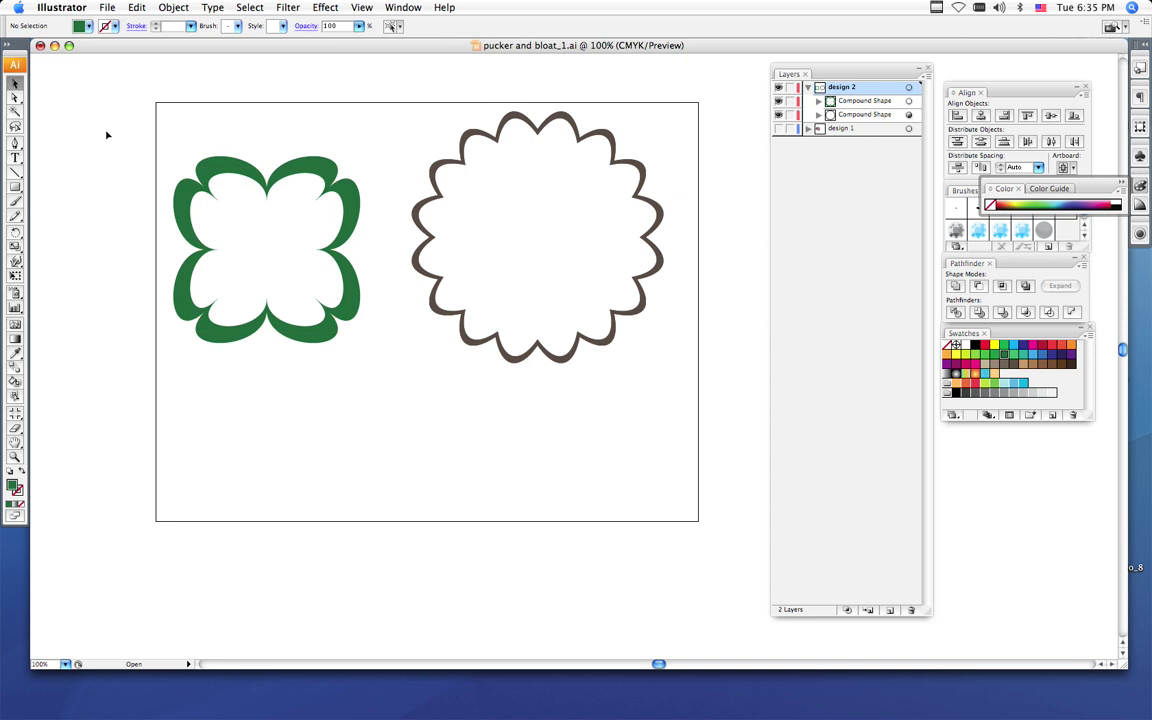
drag(208, 171, 222, 136)
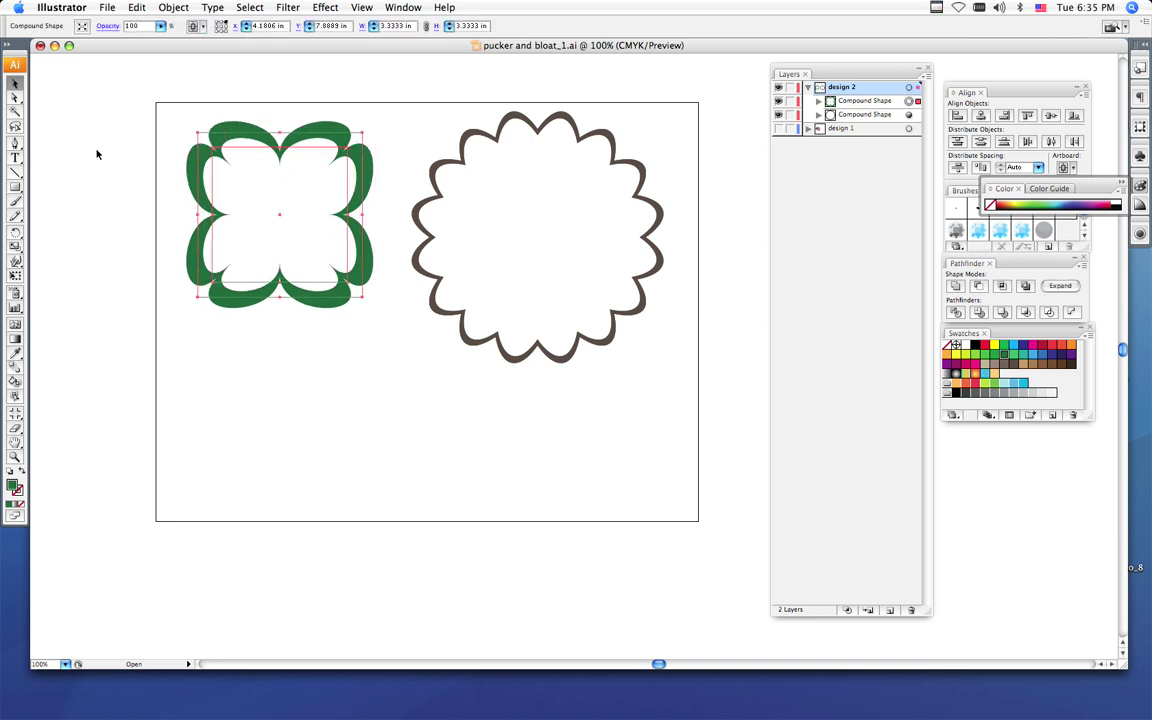
click(118, 140)
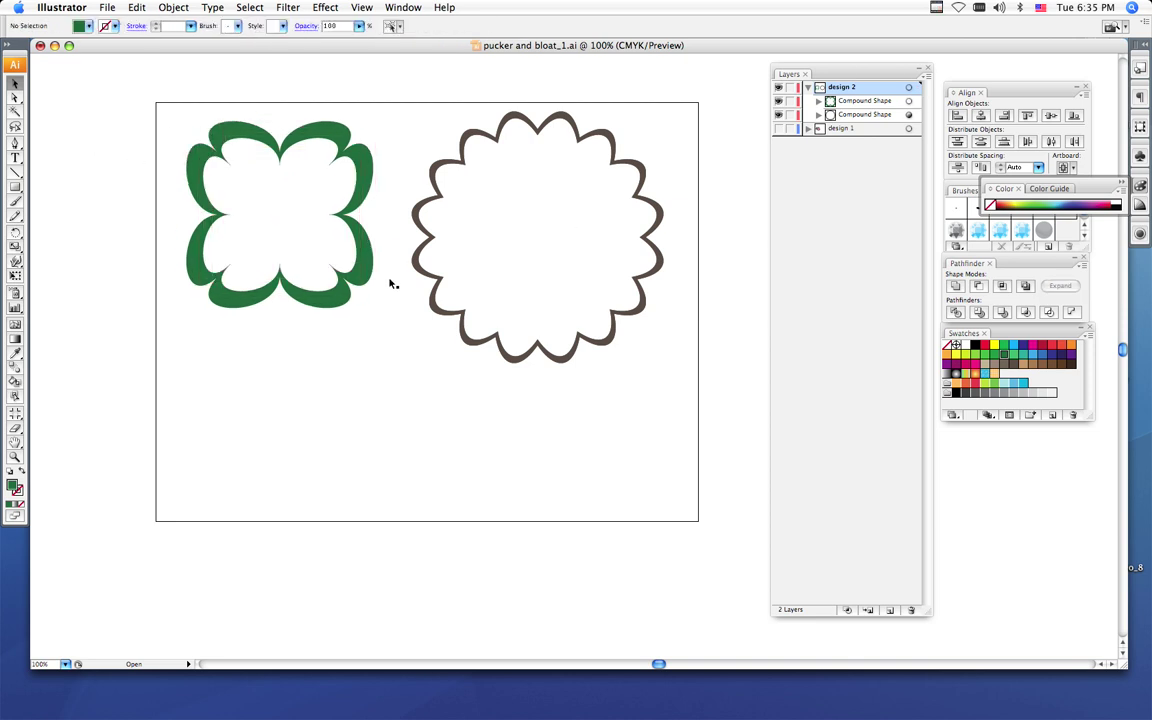
drag(290, 276, 410, 287)
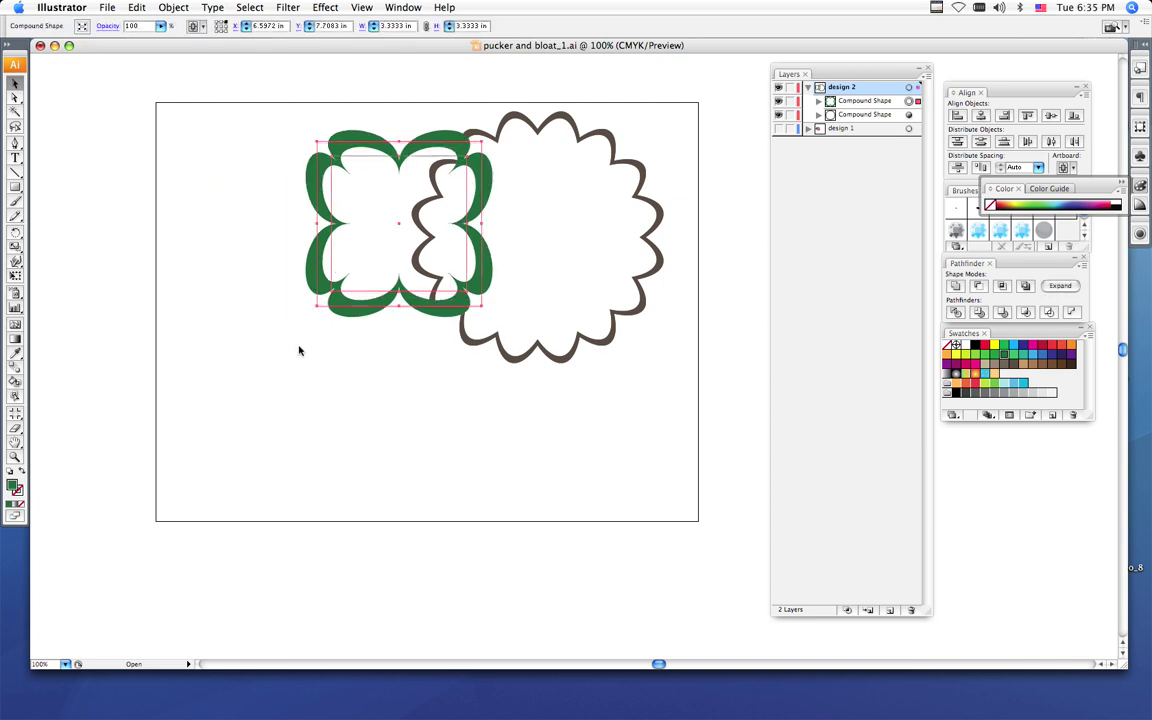
click(16, 187)
Draw a circle, colour it magenta and move it onto the overlapping flower shapes
drag(16, 187, 50, 197)
mouse_move(180, 277)
mouse_down()
mouse_move(247, 378)
mouse_move(307, 403)
mouse_up()
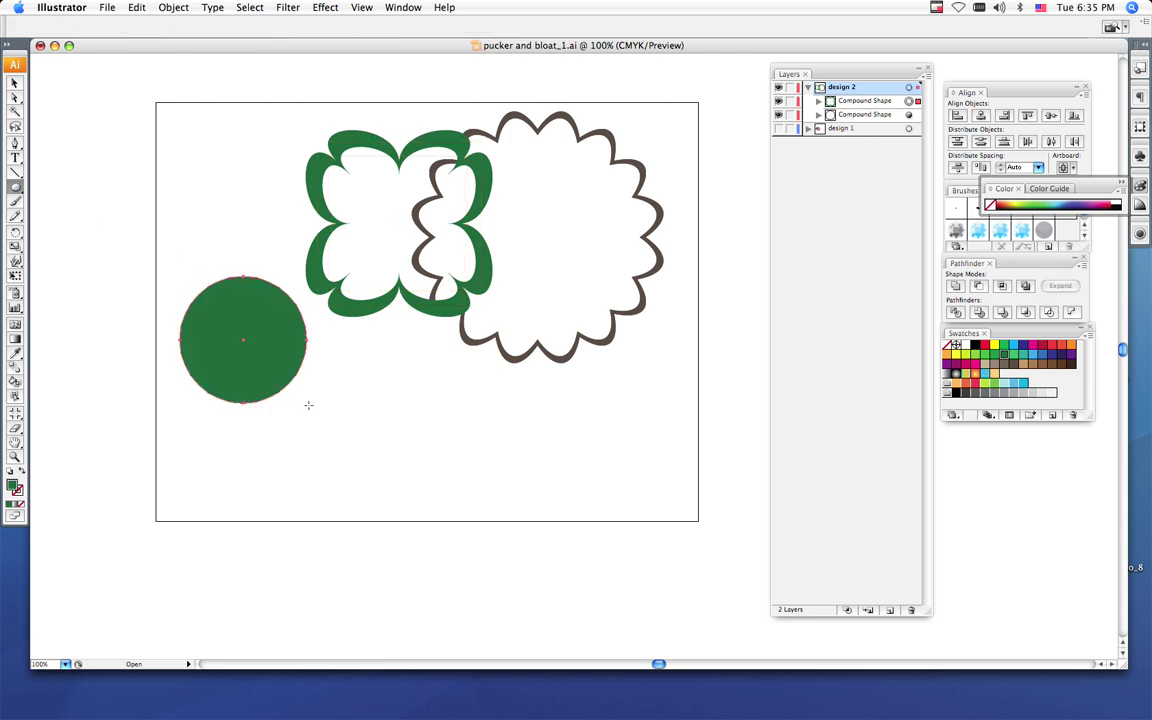
click(965, 363)
key(v)
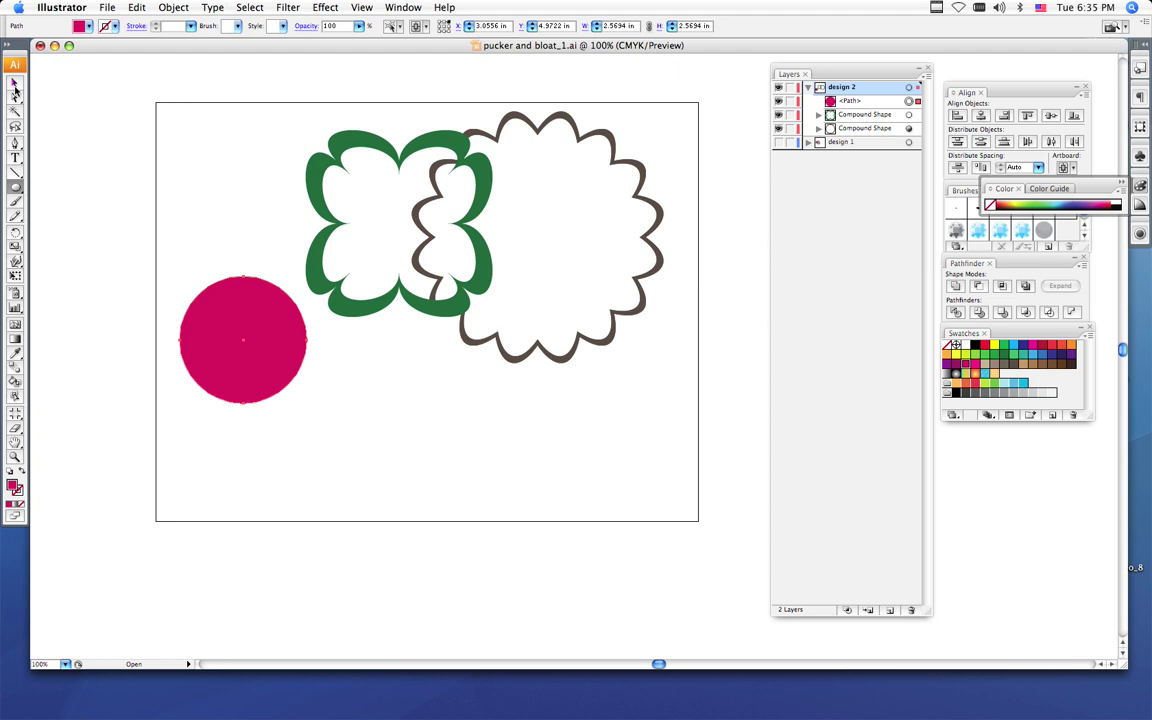
drag(257, 375, 478, 263)
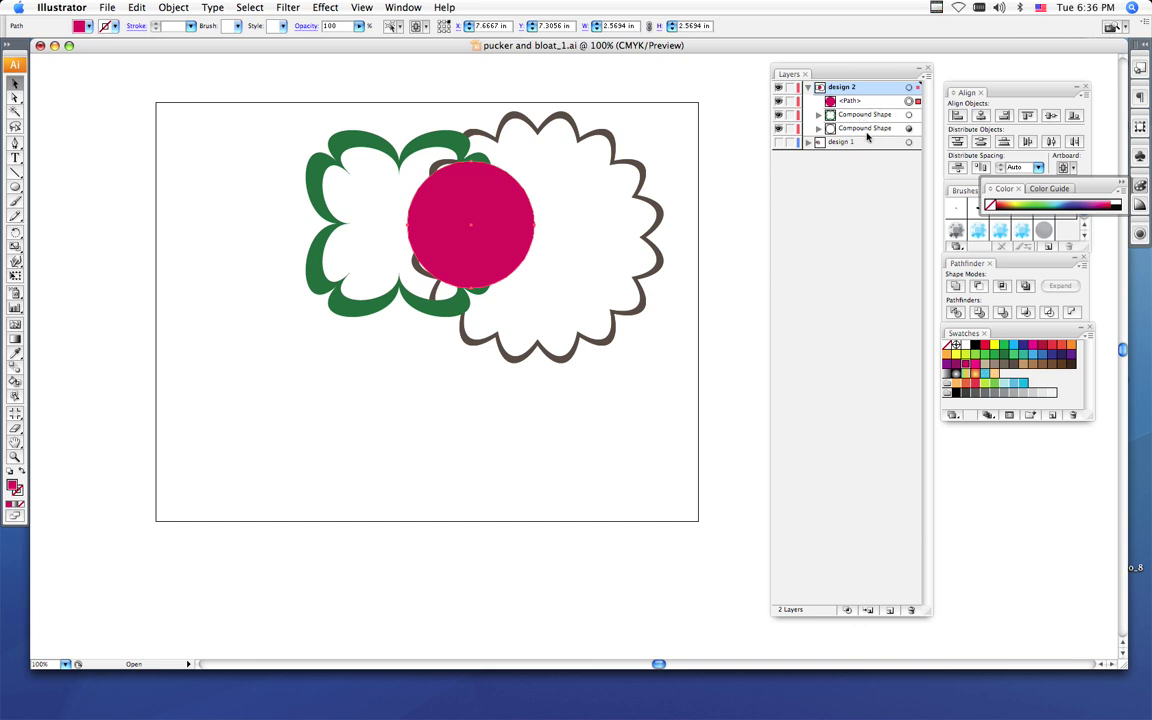
Restack the magenta circle below the green clover and above the brown ring in Layers
click(857, 103)
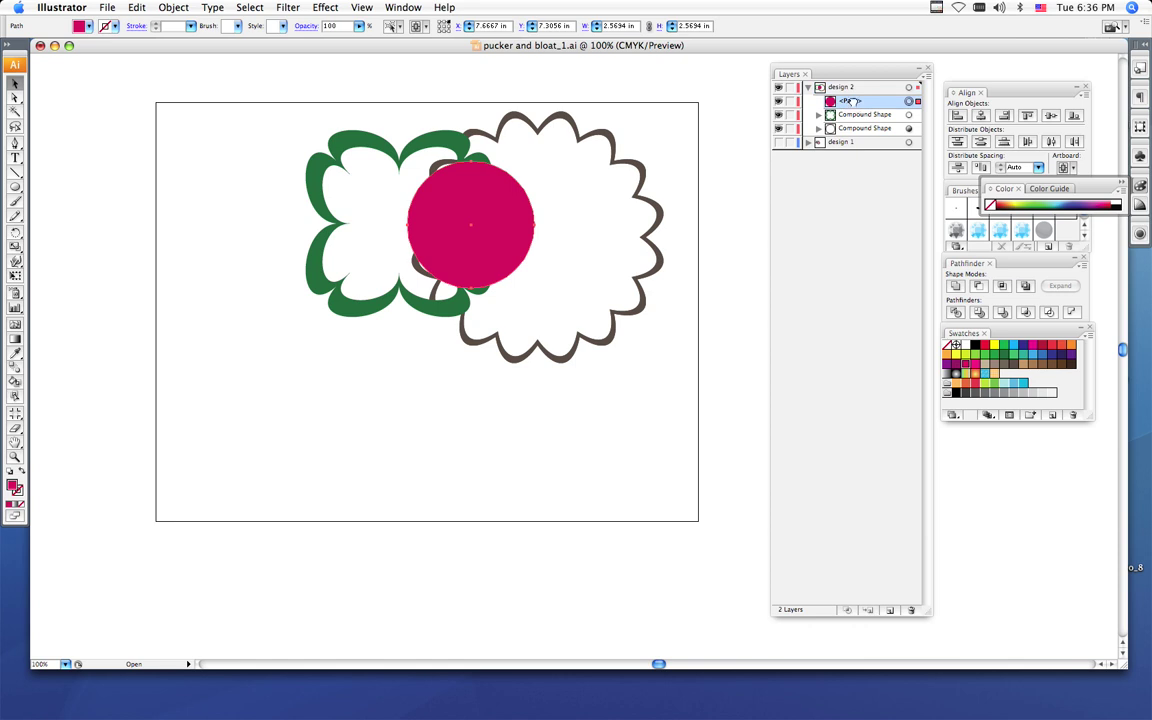
drag(853, 104, 858, 123)
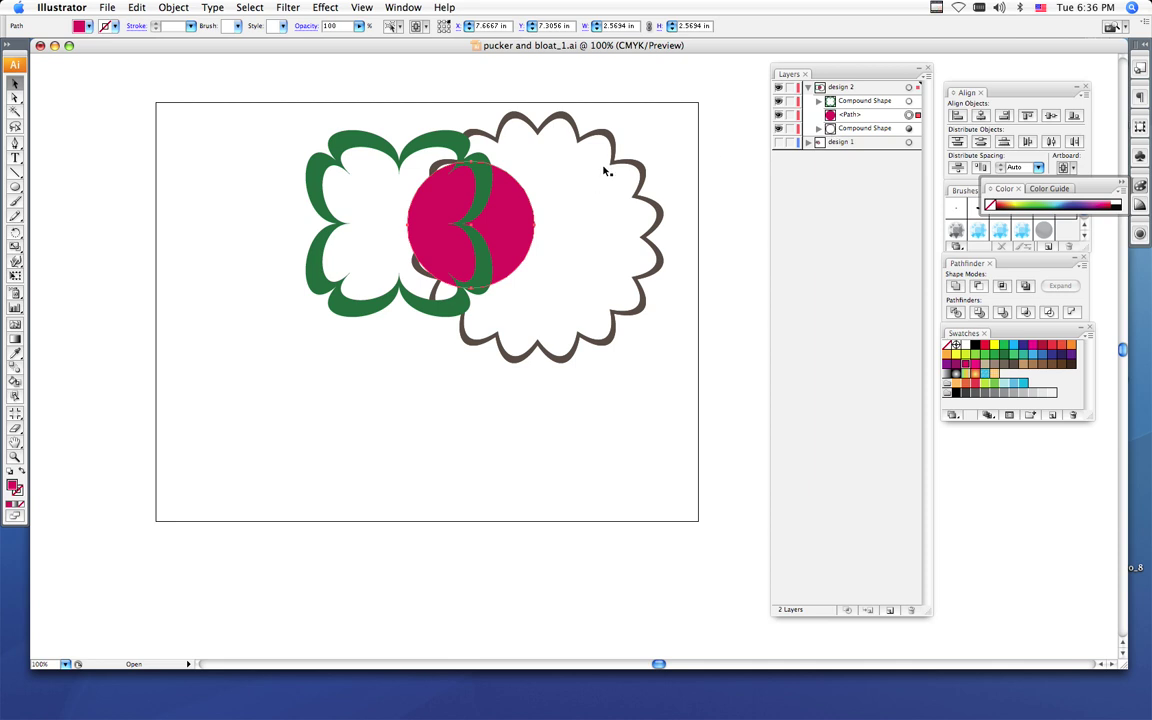
click(556, 138)
key(super+z)
key(super+z)
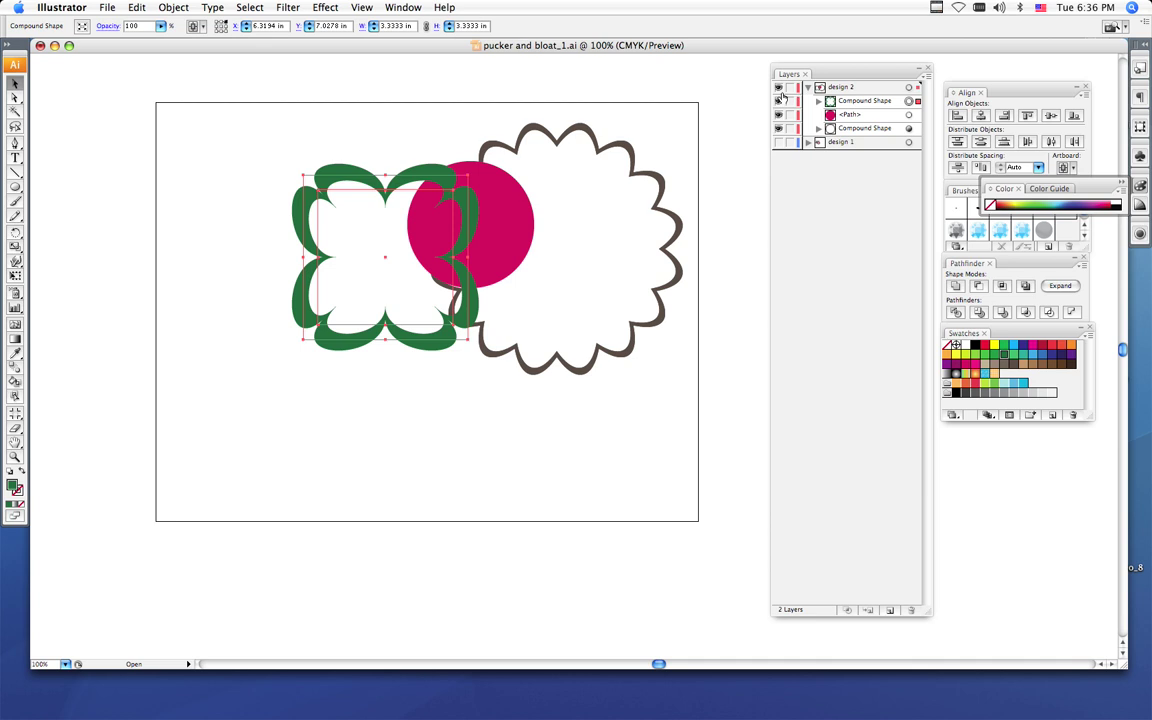
Hide the clover design layer, show the design 1 collage layer and expand it
drag(778, 88, 778, 142)
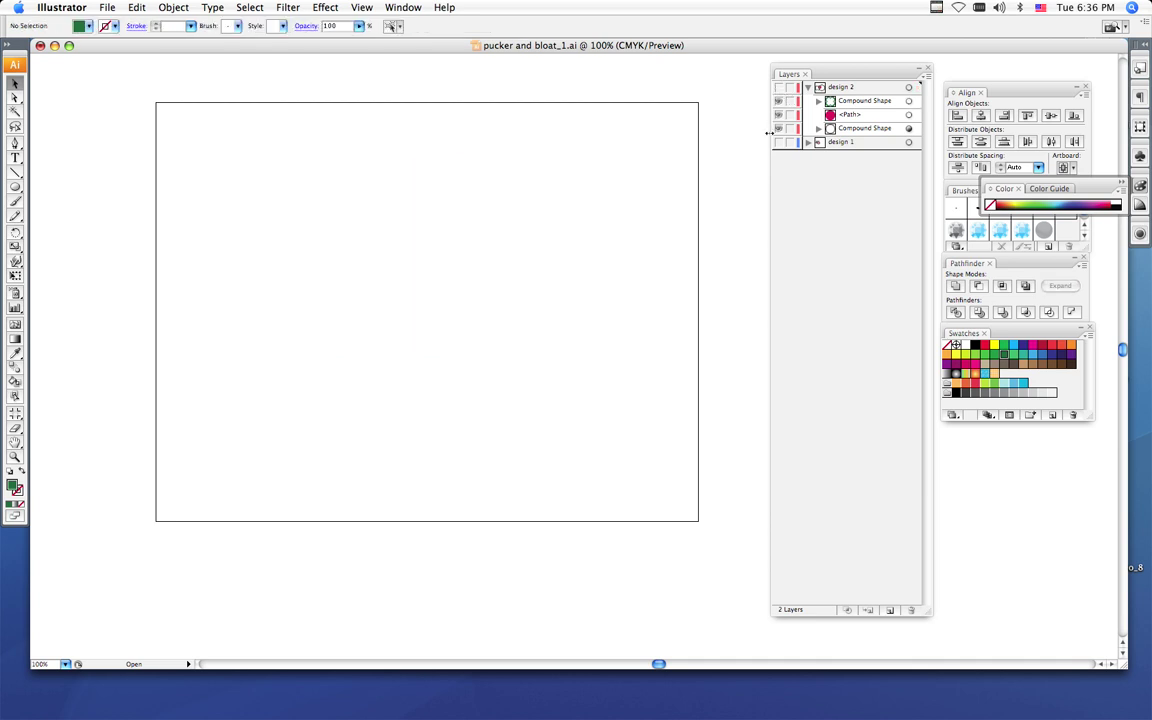
click(779, 142)
key(super+y)
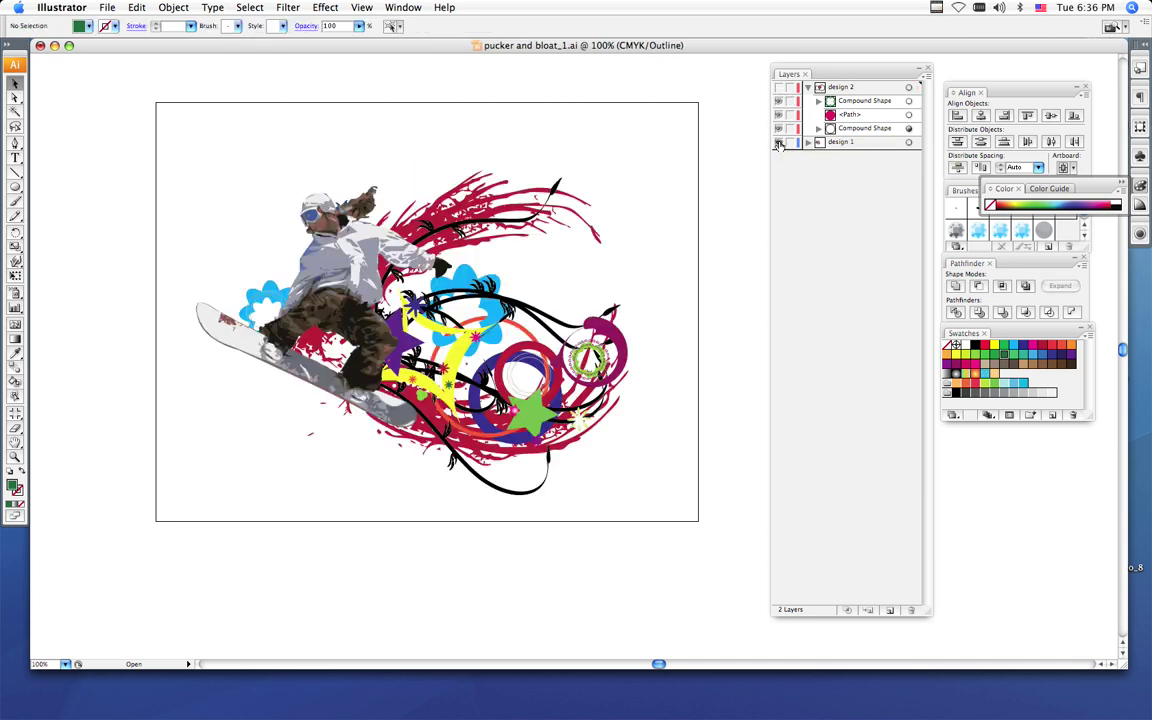
click(808, 142)
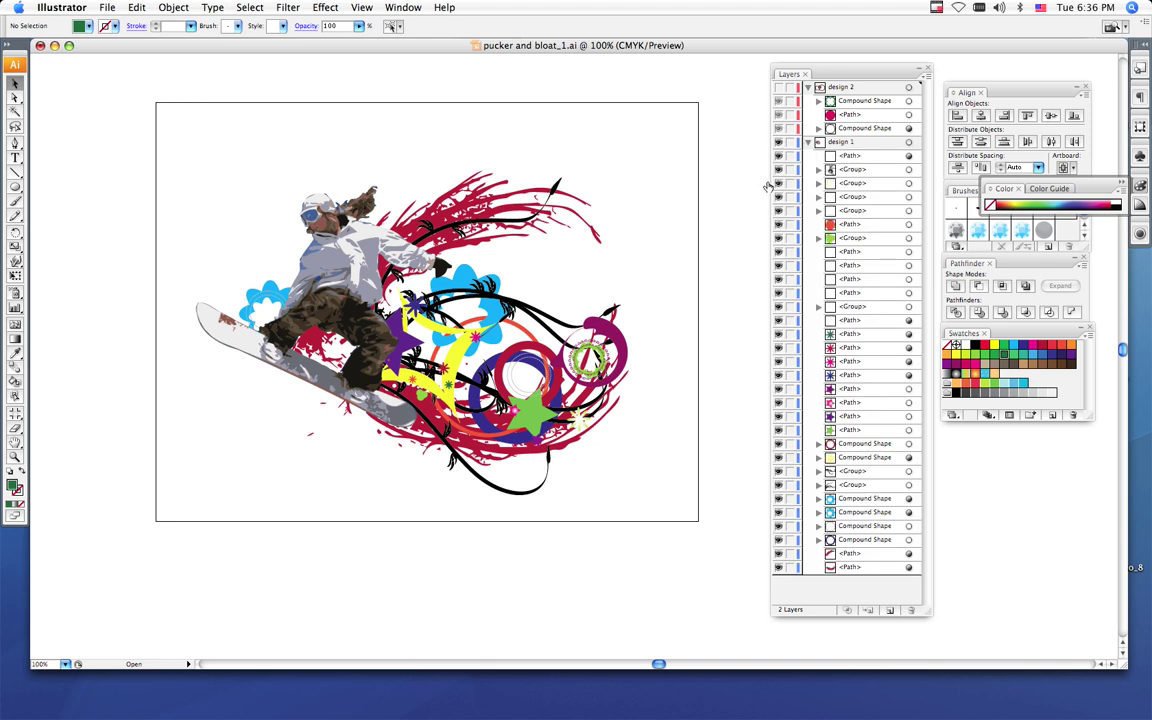
Hide the snowboarder, red splatter and black swirl sublayers of the collage
click(776, 172)
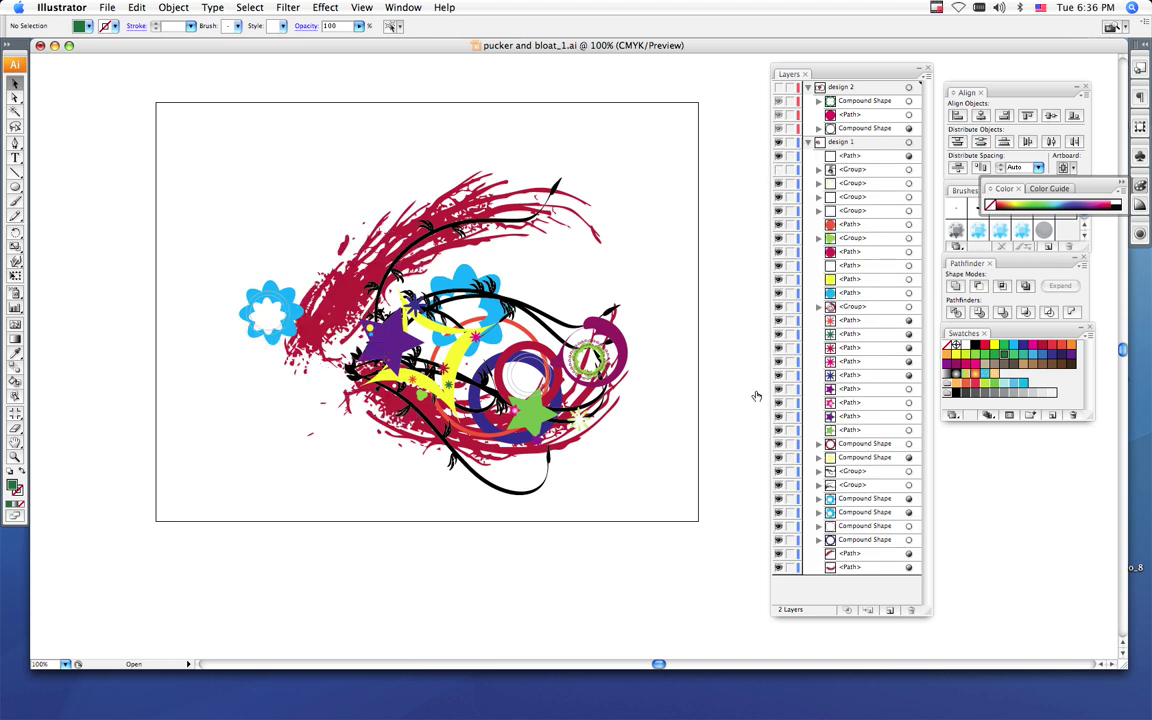
click(779, 553)
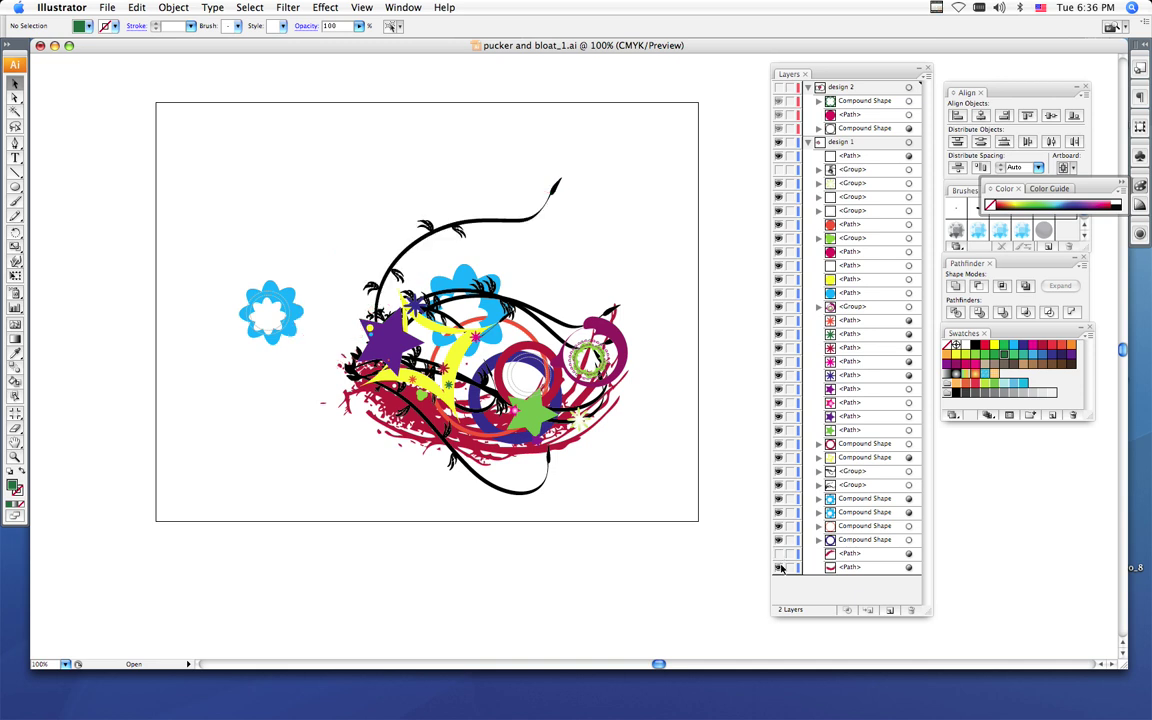
click(779, 567)
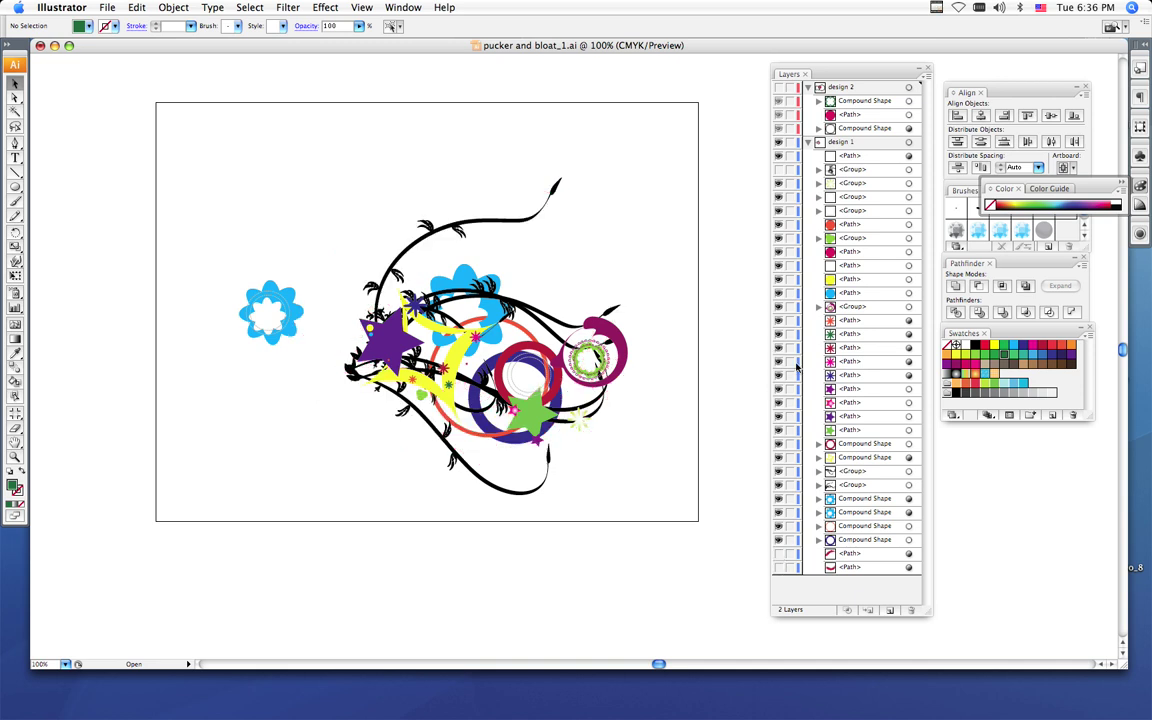
click(779, 471)
click(779, 484)
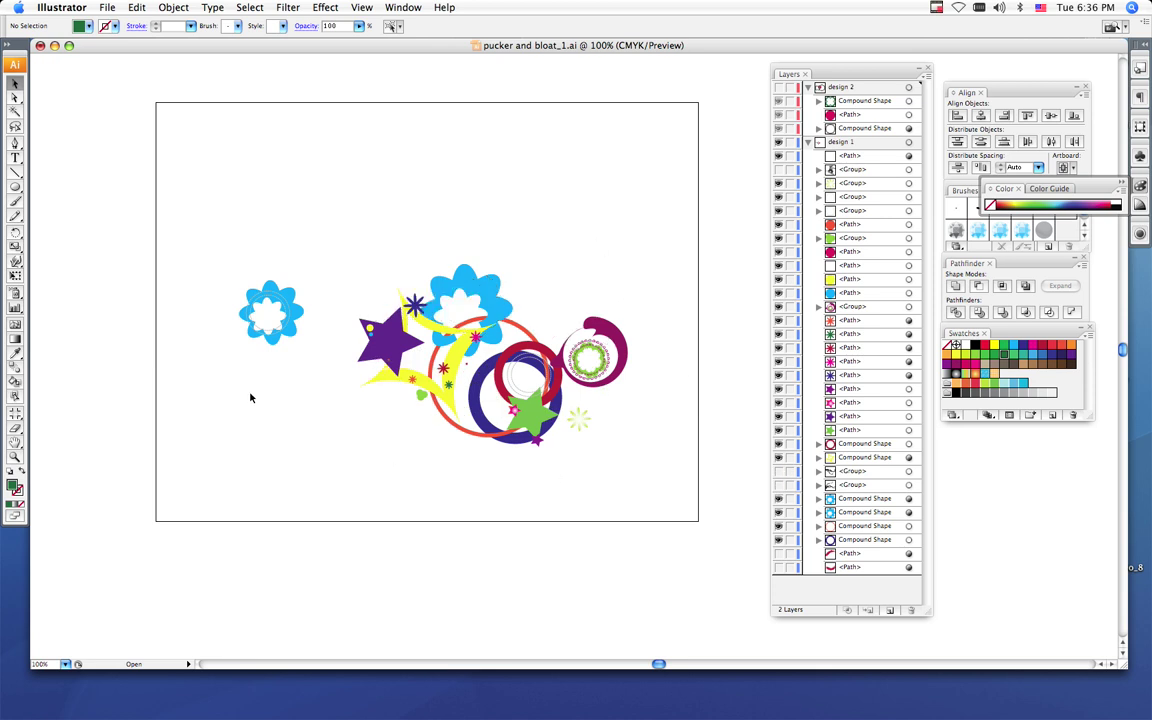
Inspect the collage's shapes (blue flower, purple star, green dotted circle), then deselect everything
click(421, 393)
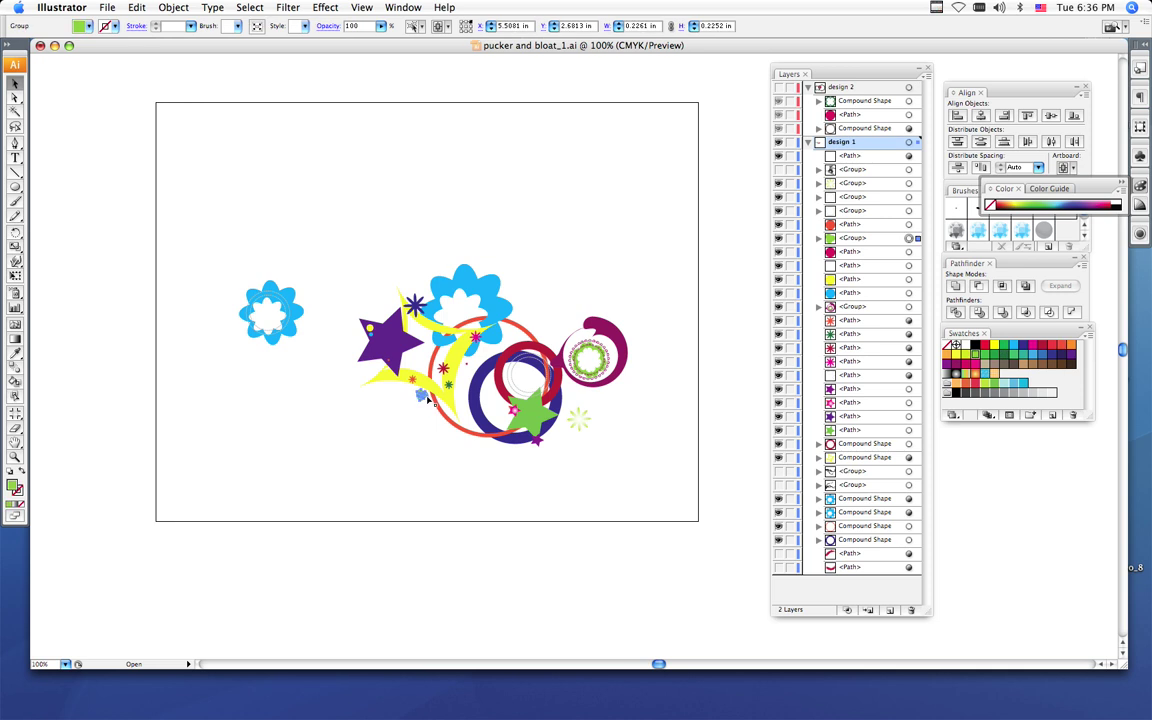
click(448, 385)
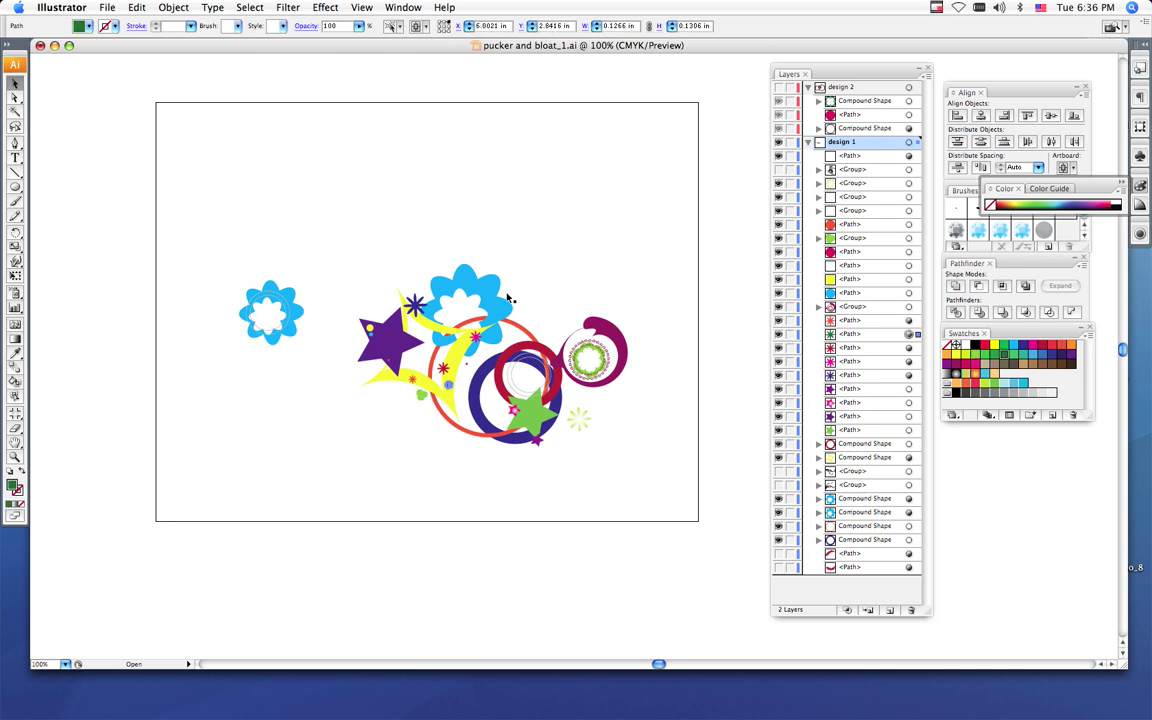
click(505, 300)
click(392, 335)
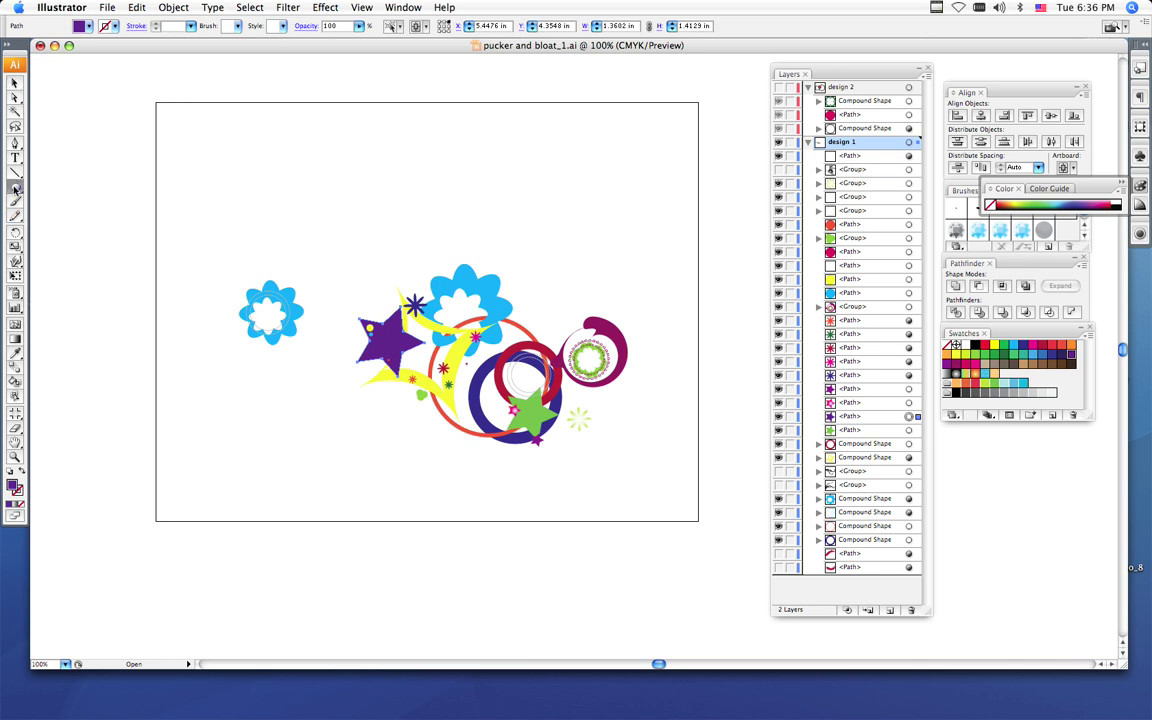
drag(15, 188, 75, 246)
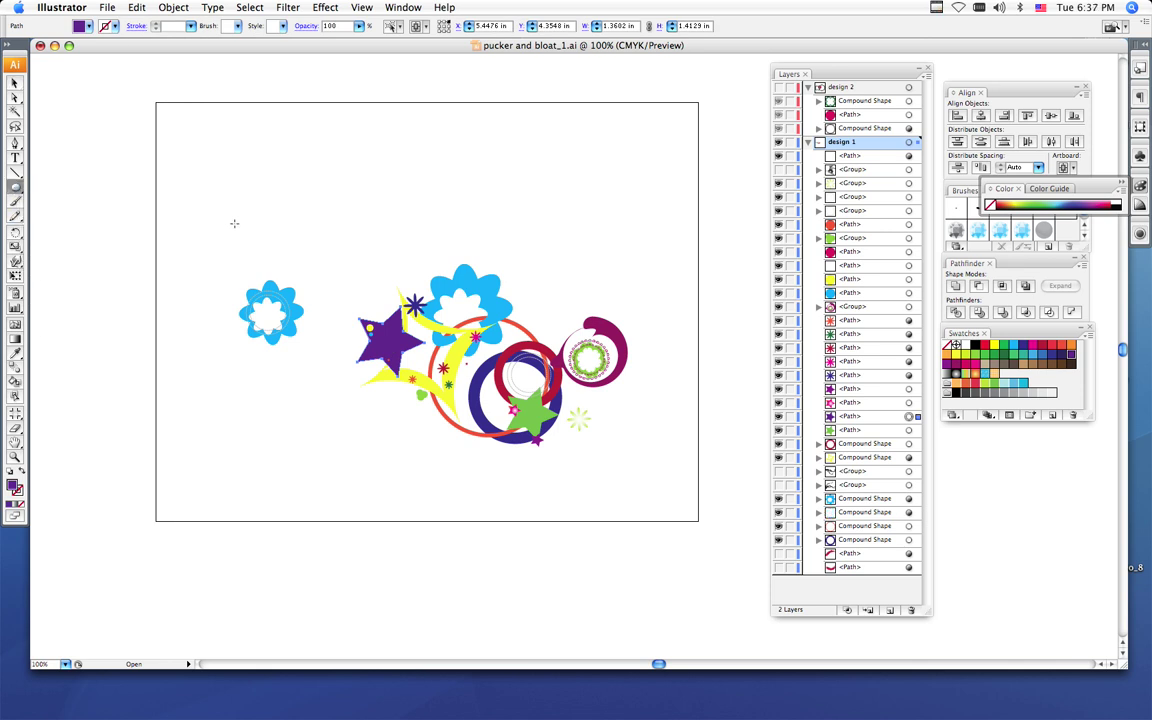
click(15, 84)
click(578, 352)
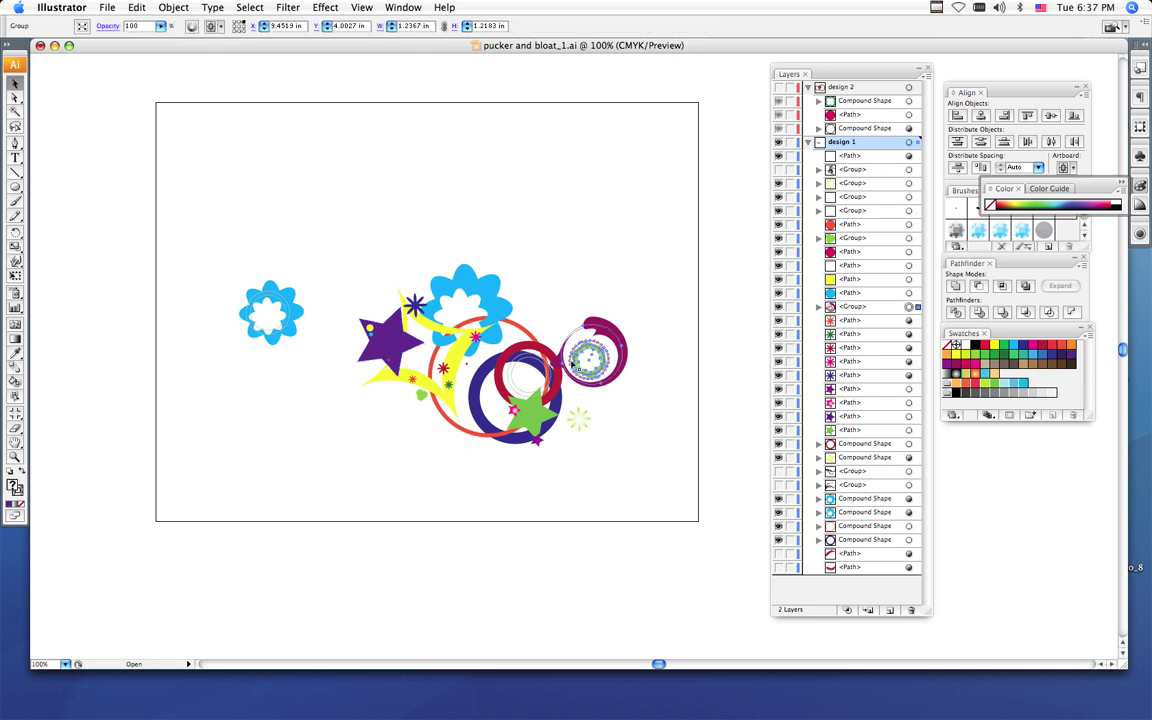
key(super+shift+a)
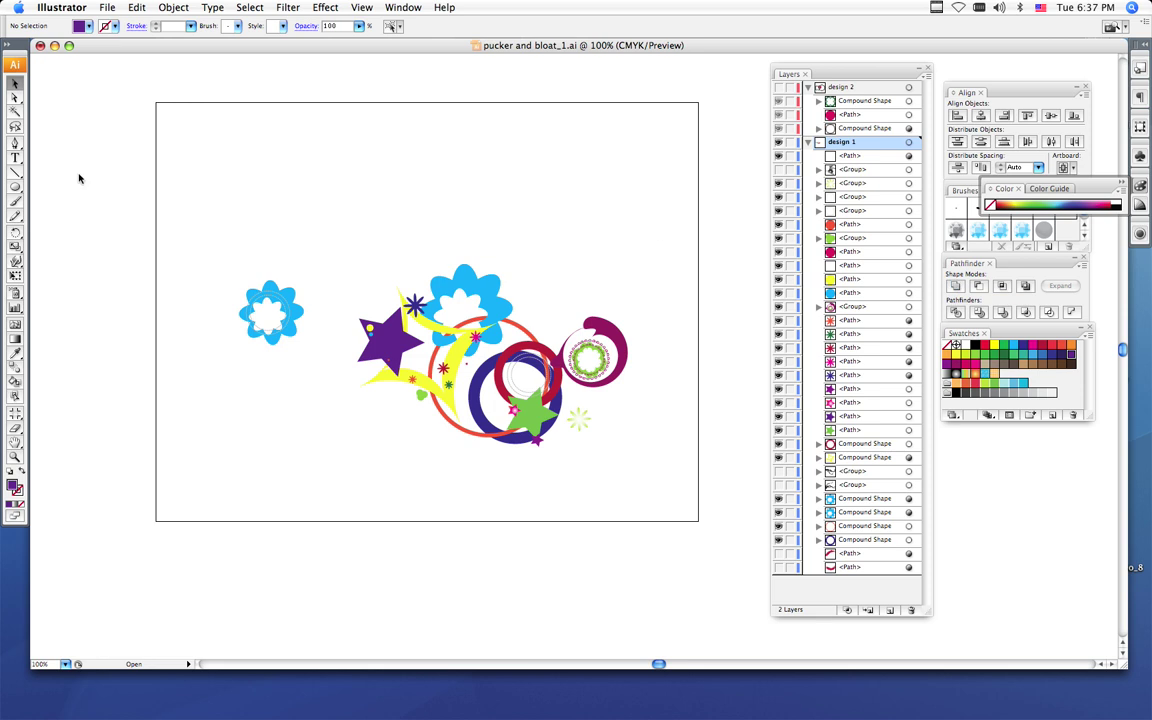
Draw a wide ellipse above the collage and swap its fill and stroke colours
click(15, 187)
drag(249, 130, 514, 241)
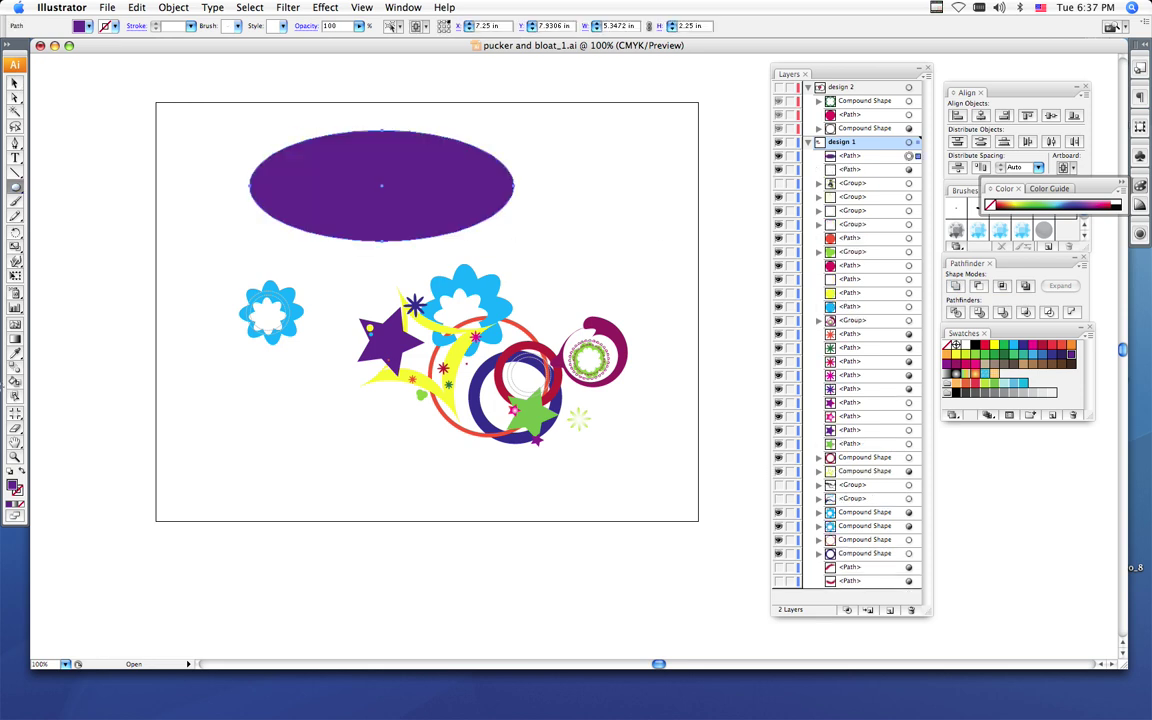
key(shift+x)
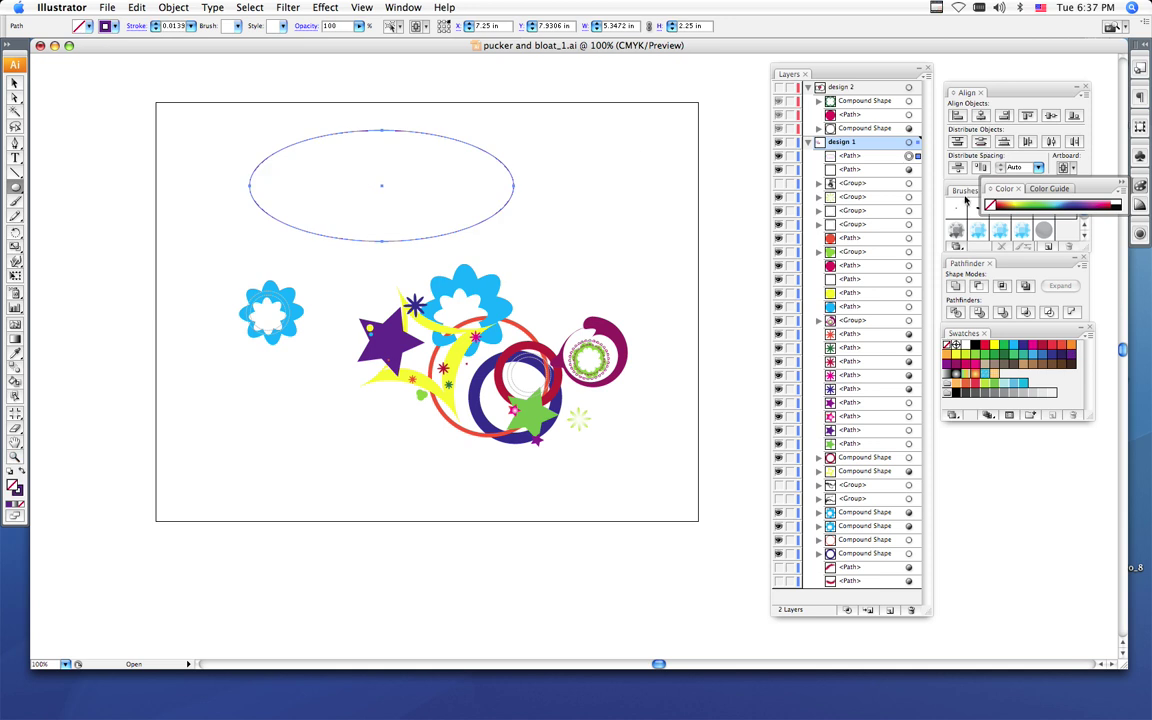
Stroke the ellipse with a scalloped brush from the frilly_brushes library, then deselect it
click(1018, 188)
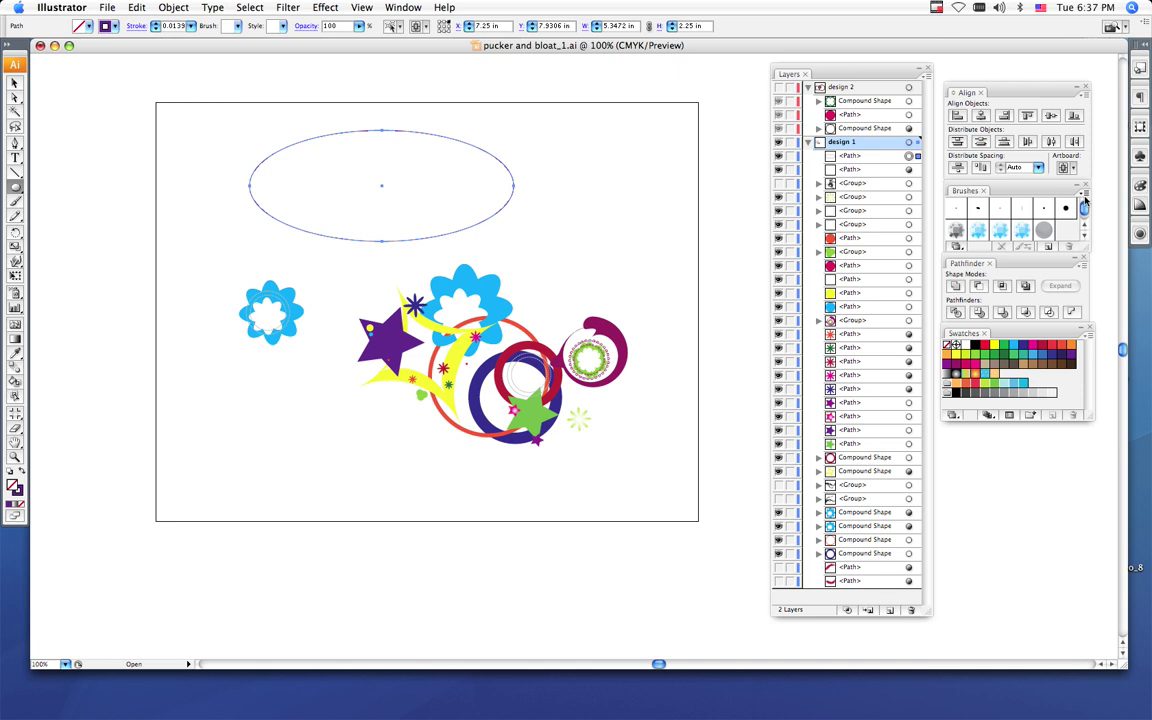
click(1087, 199)
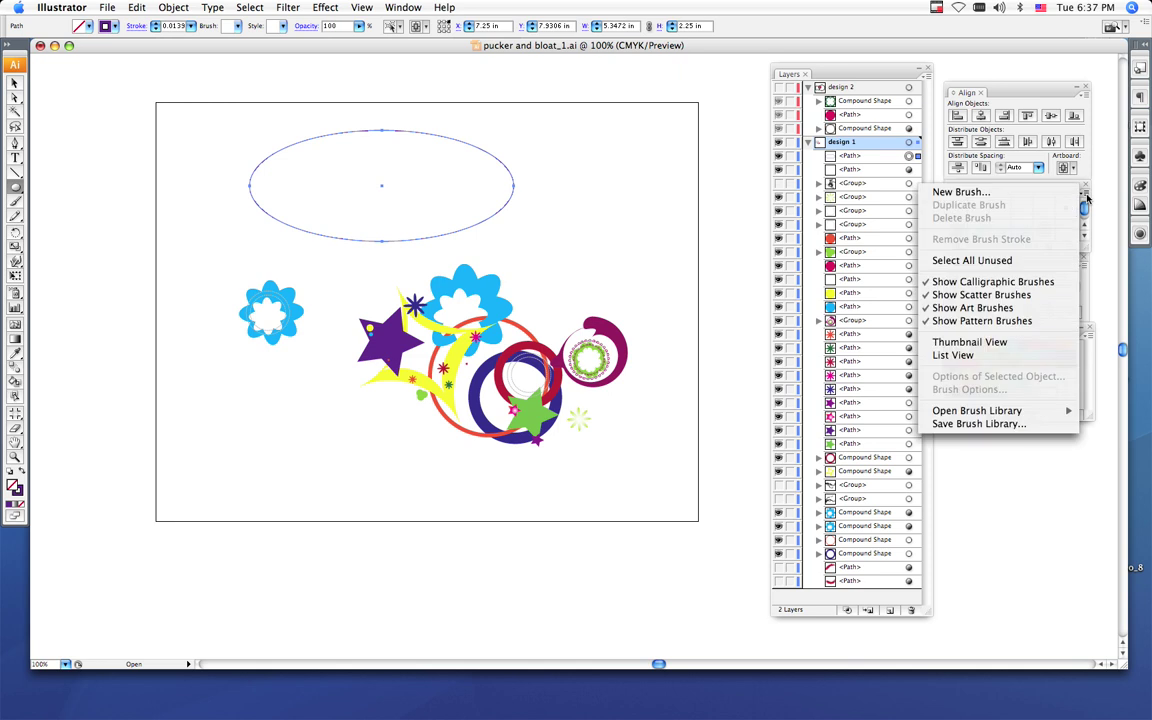
mouse_move(971, 413)
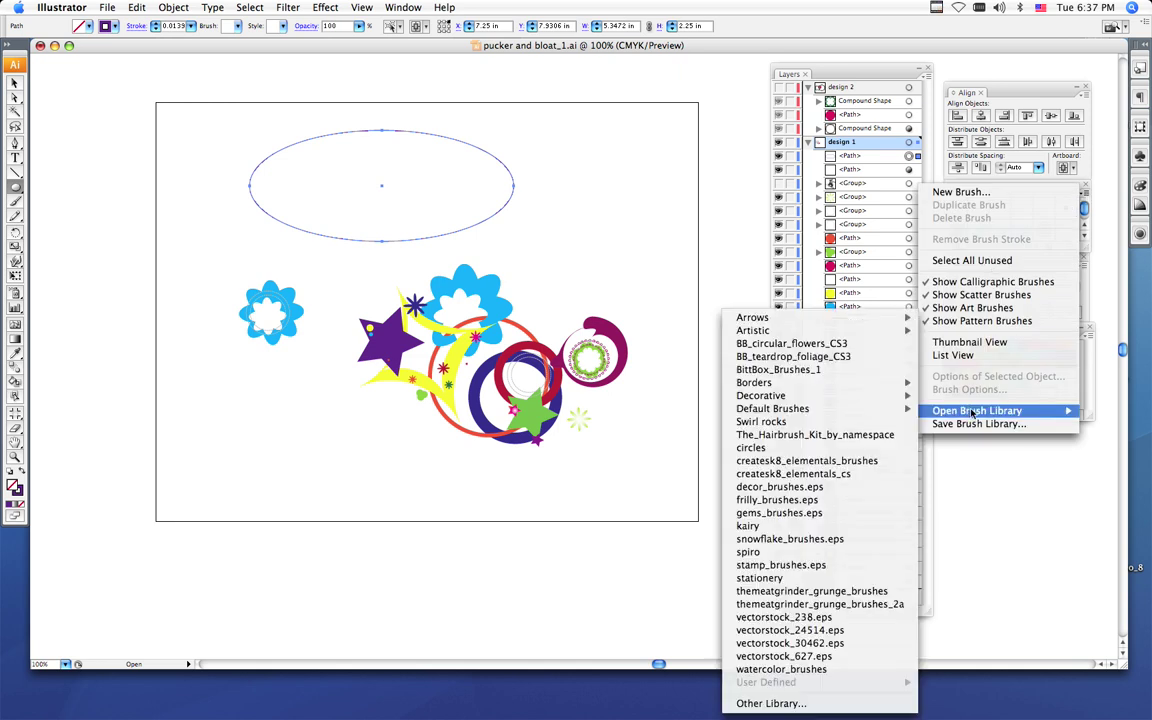
click(830, 505)
drag(806, 225, 725, 77)
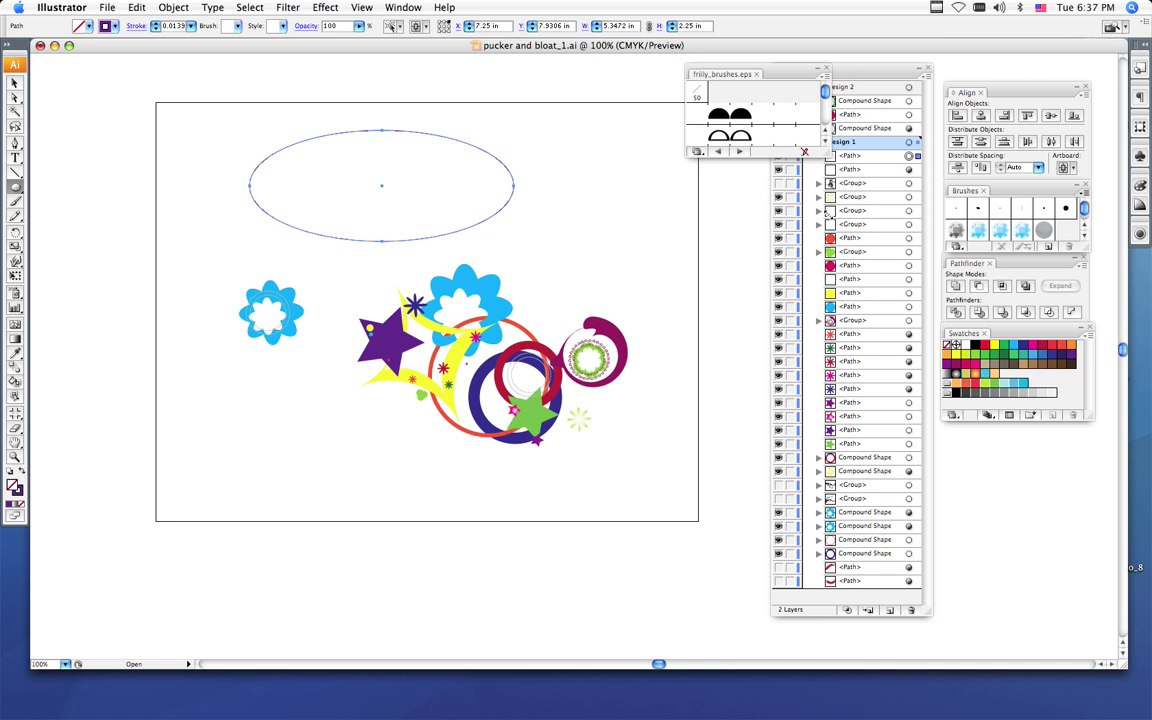
drag(824, 157, 820, 327)
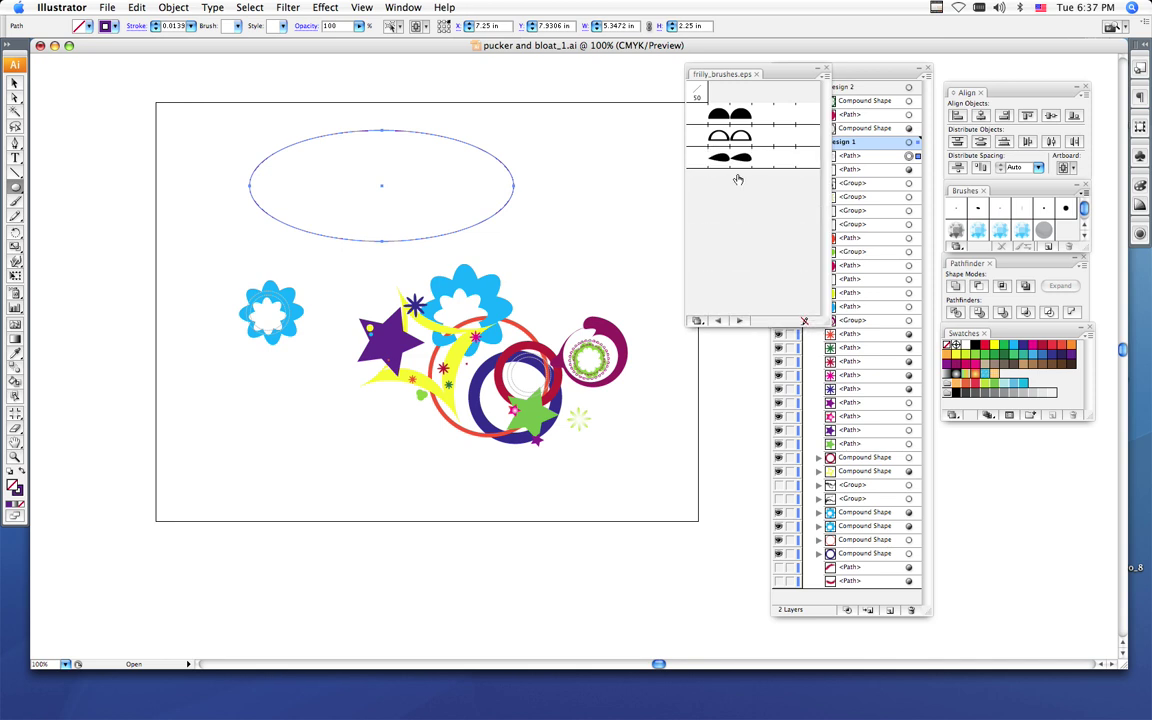
click(730, 115)
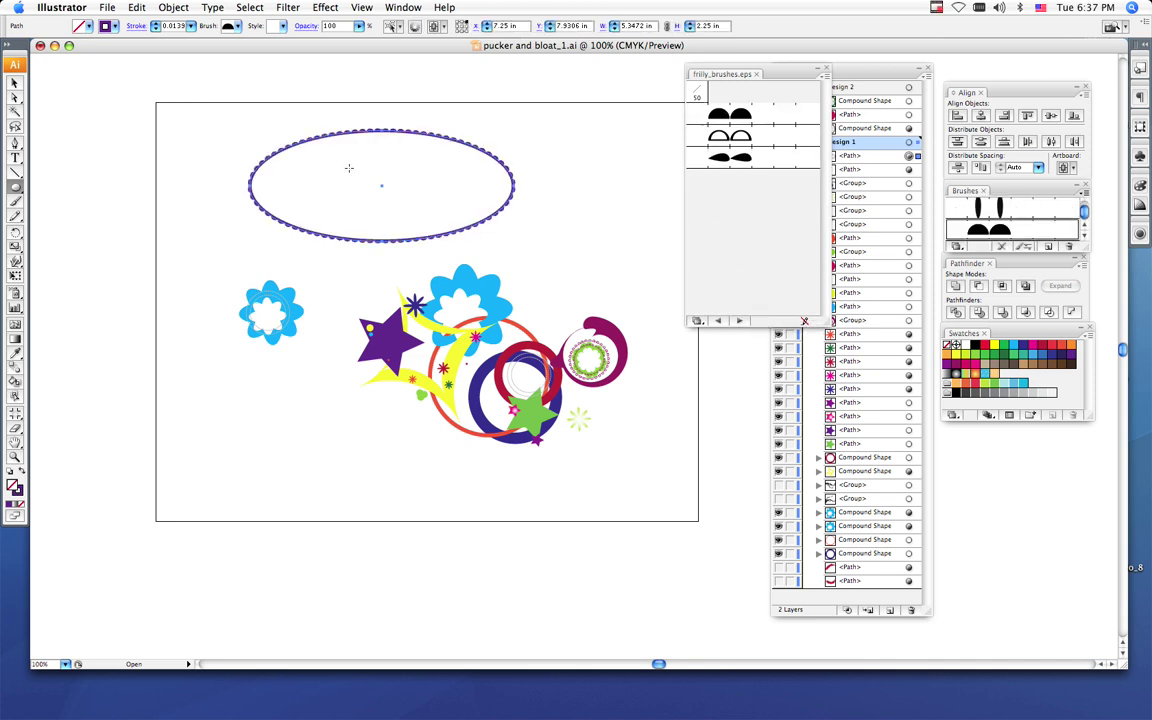
click(15, 79)
click(199, 133)
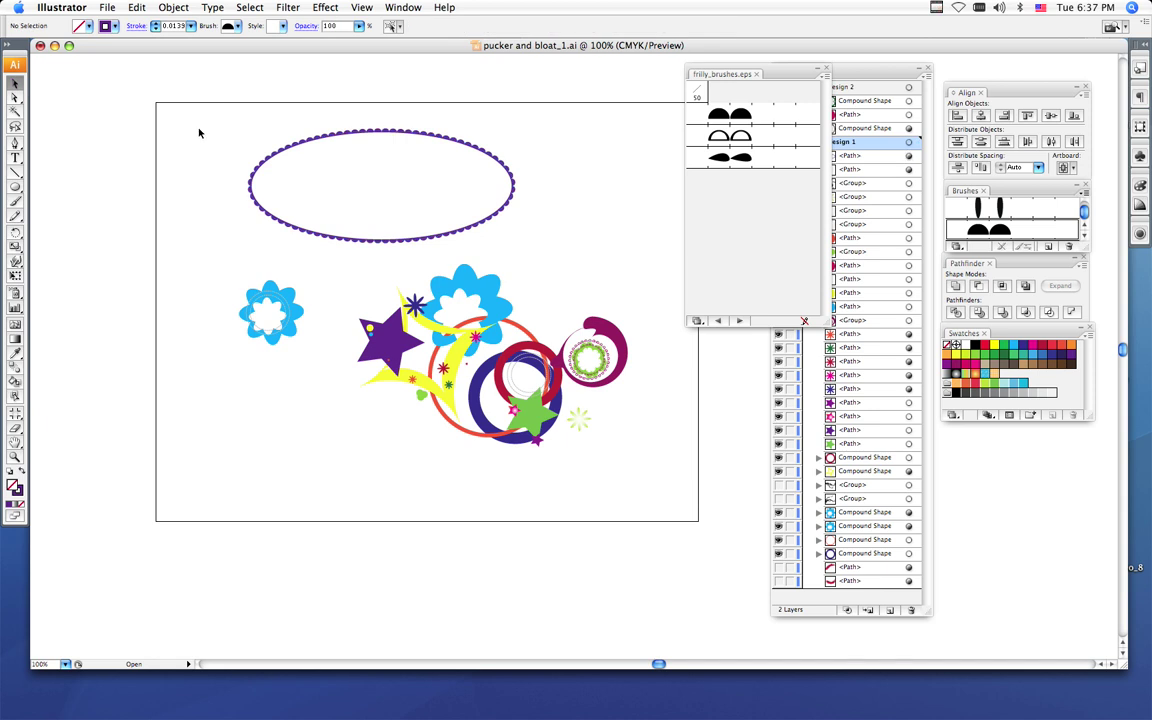